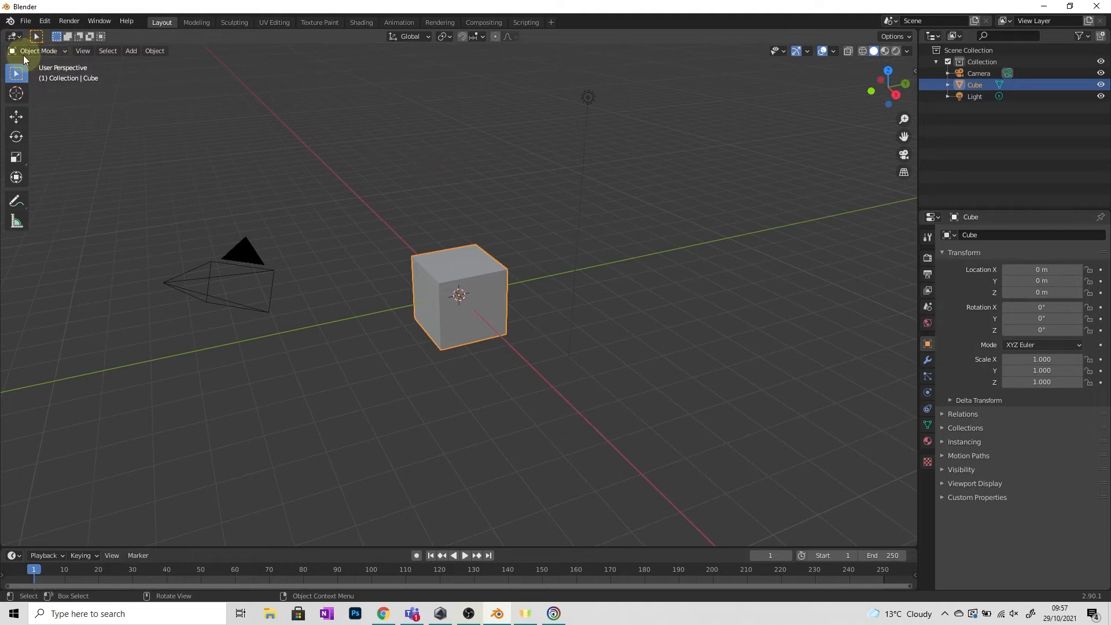
# - Switch the cube to Edit Mode and select the upper corner vertex at the far end of its front face
pyautogui.click(64, 51)
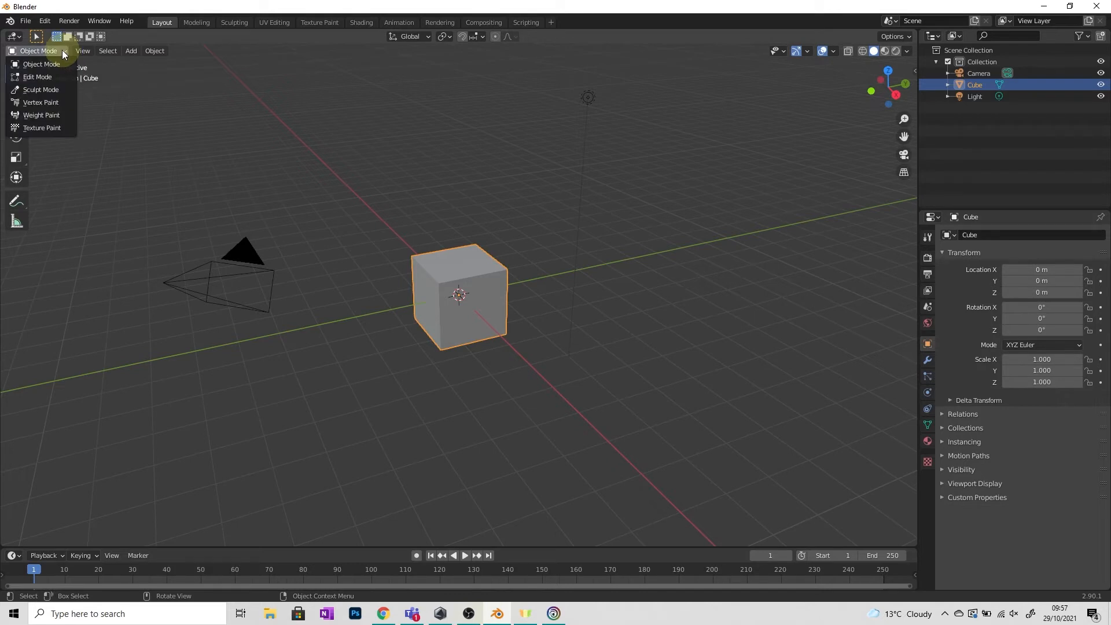
pyautogui.click(38, 77)
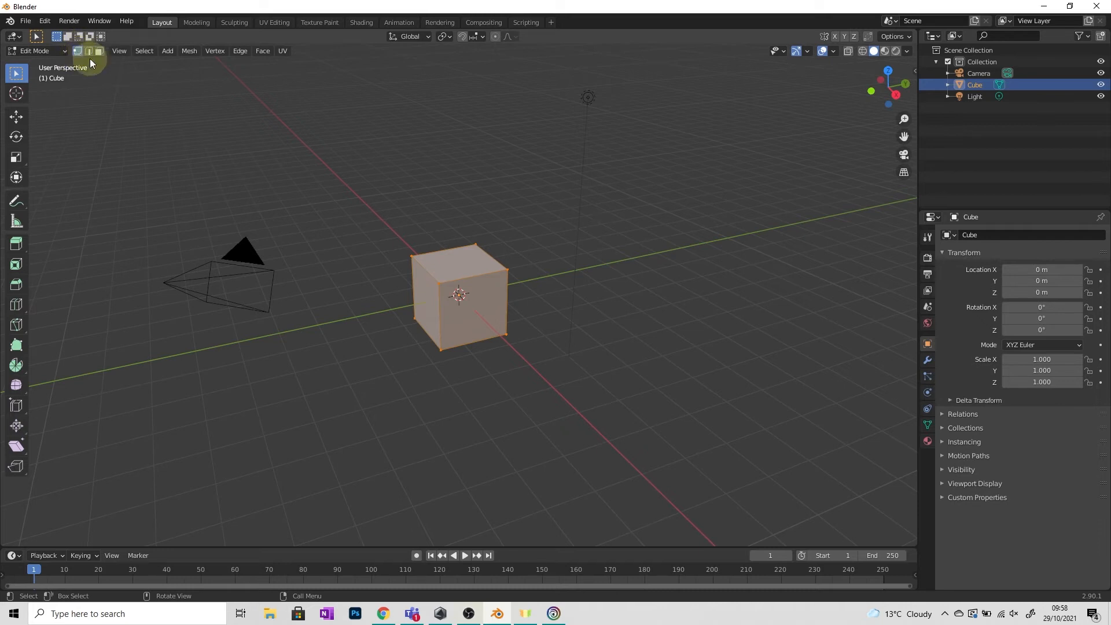
pyautogui.click(410, 256)
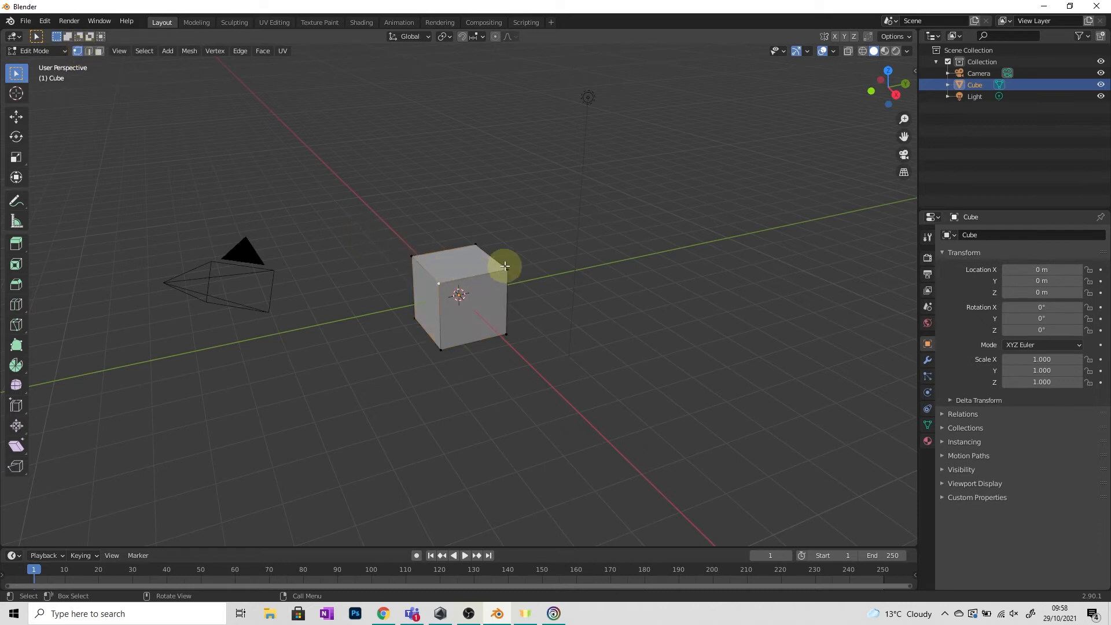
pyautogui.click(433, 310)
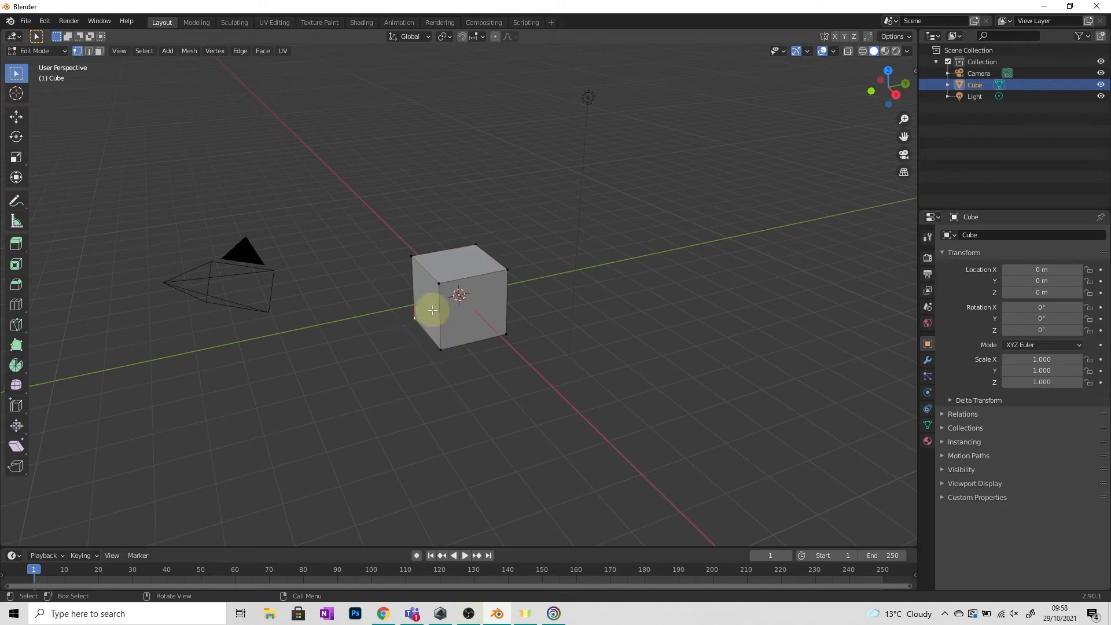
pyautogui.keyDown('shift'); pyautogui.click(508, 270); pyautogui.keyUp('shift')
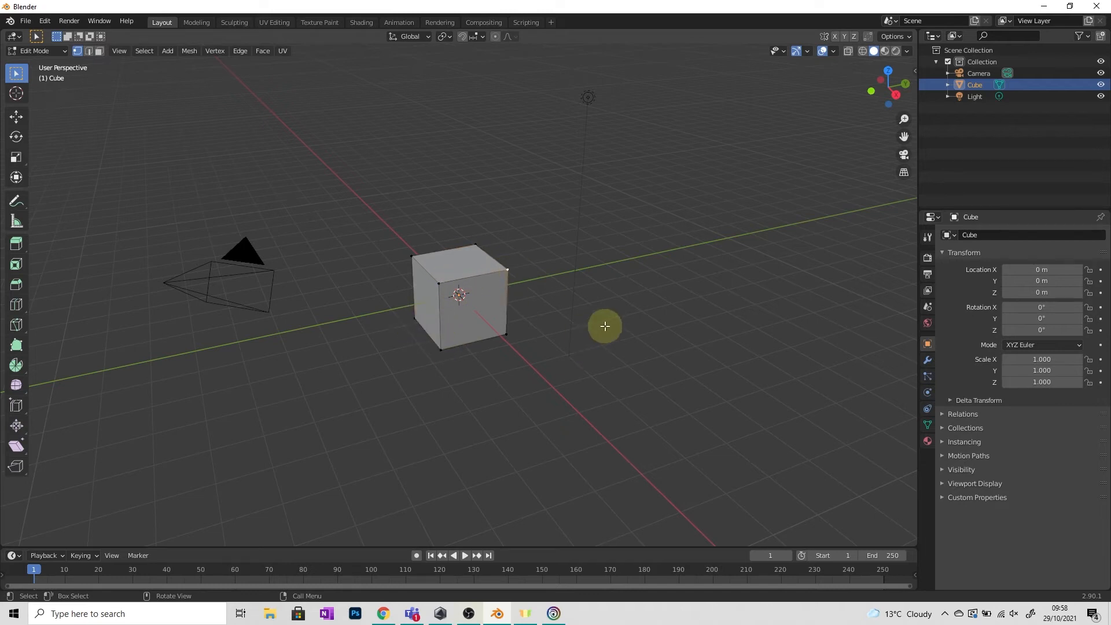
# - Try to move and scale the selected corner vertex of the cube
pyautogui.press('g')
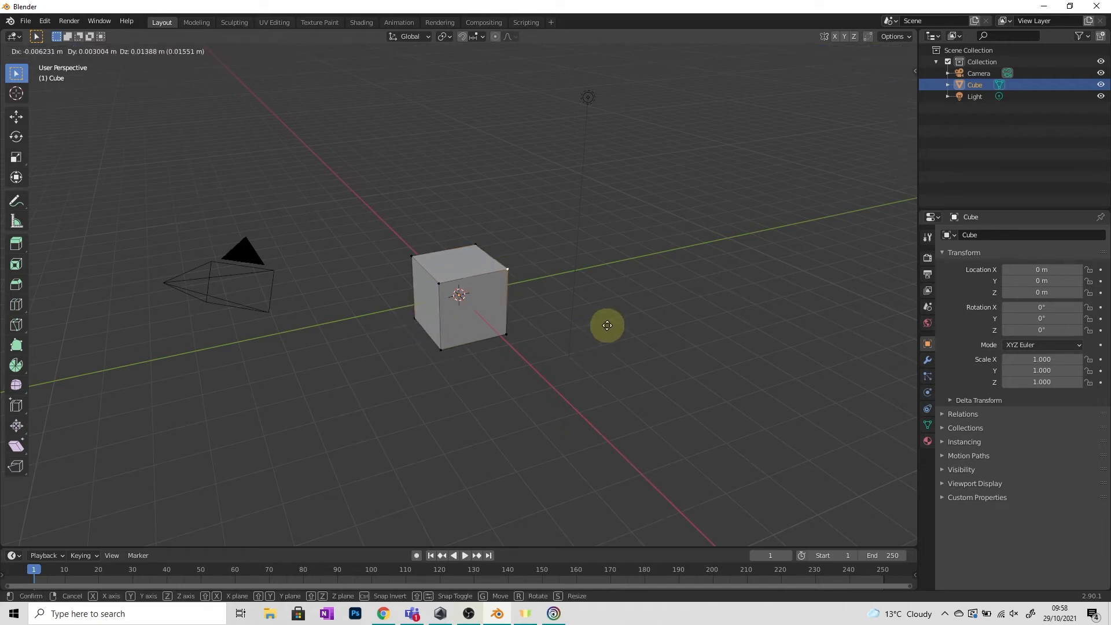
pyautogui.rightClick(618, 289)
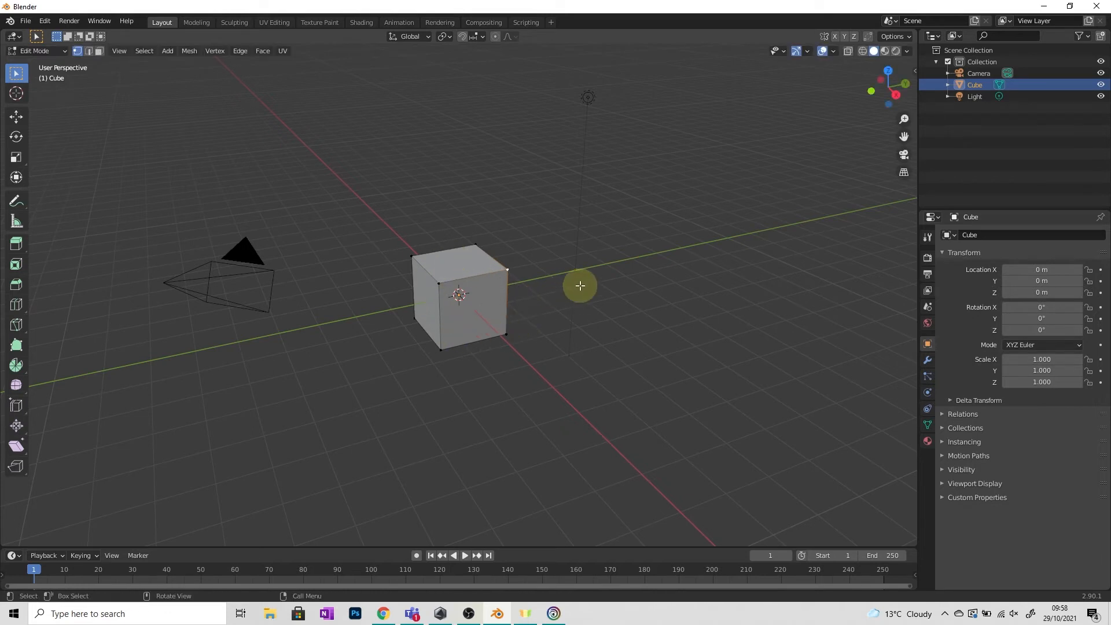
pyautogui.press('s')
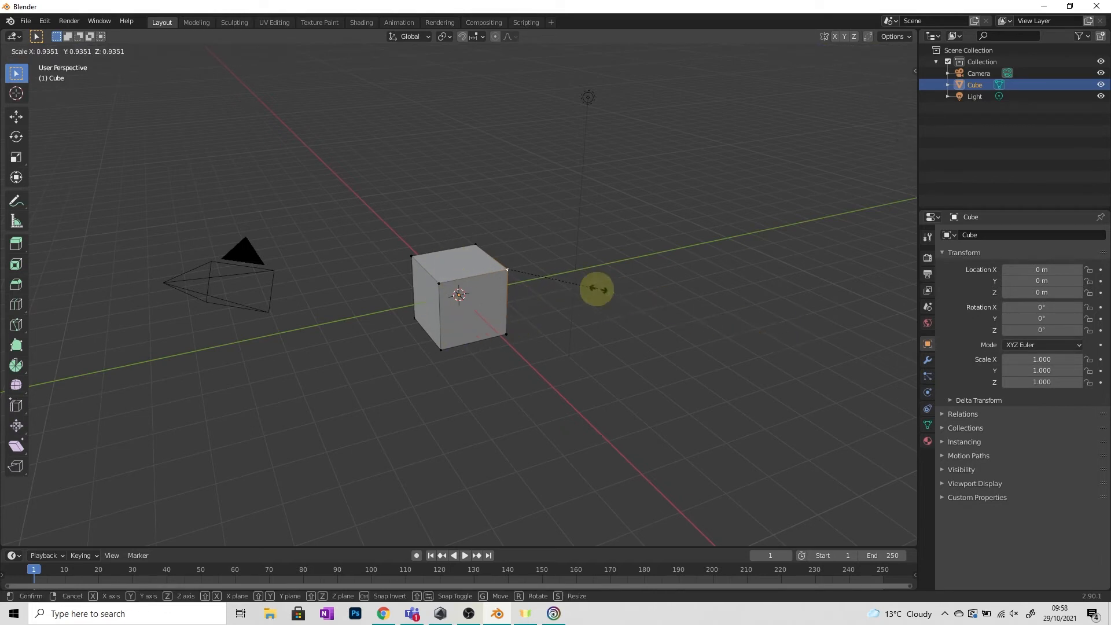
pyautogui.click(597, 289)
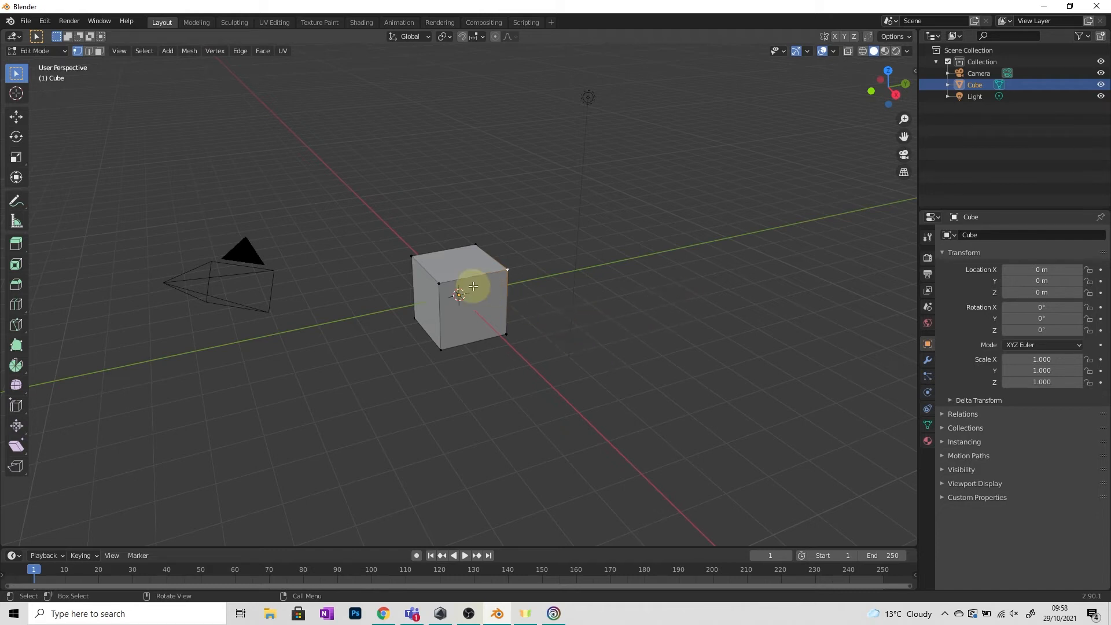
# - Use edge selection to try moving, rotating and scaling the upper front edge of the cube
pyautogui.click(89, 50)
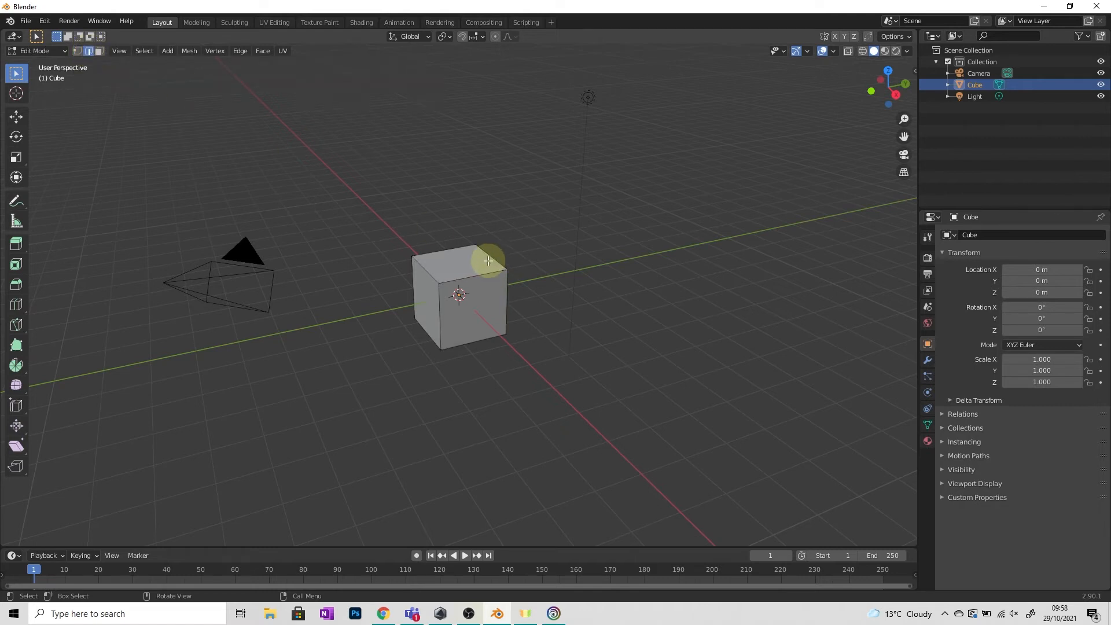
pyautogui.moveTo(490, 269); pyautogui.dragTo(568, 268)
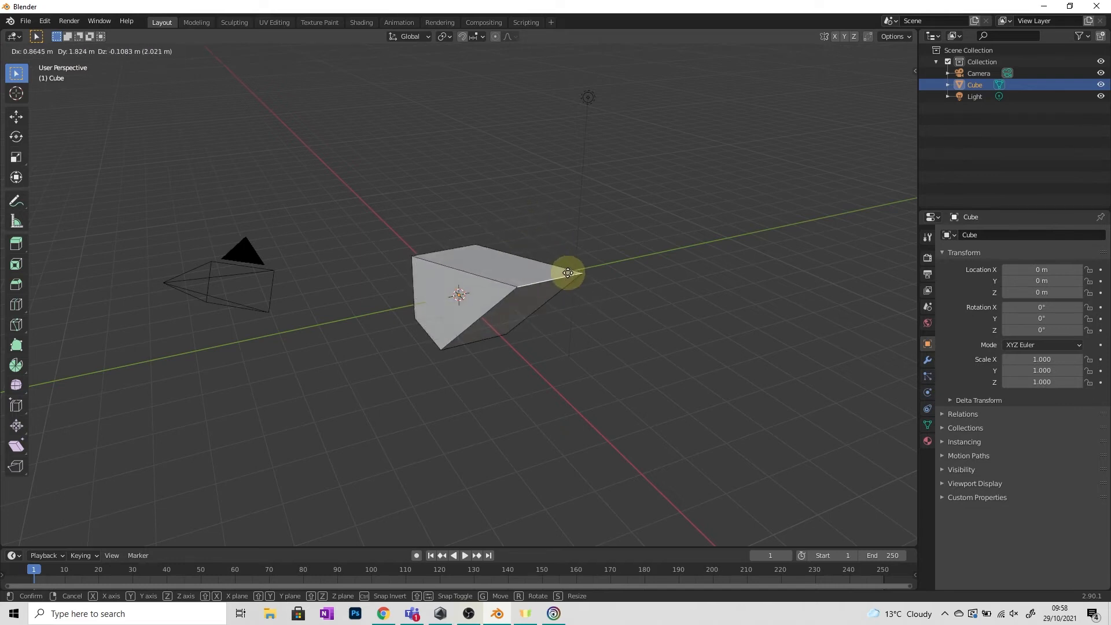
pyautogui.press('Escape')
pyautogui.press('r')
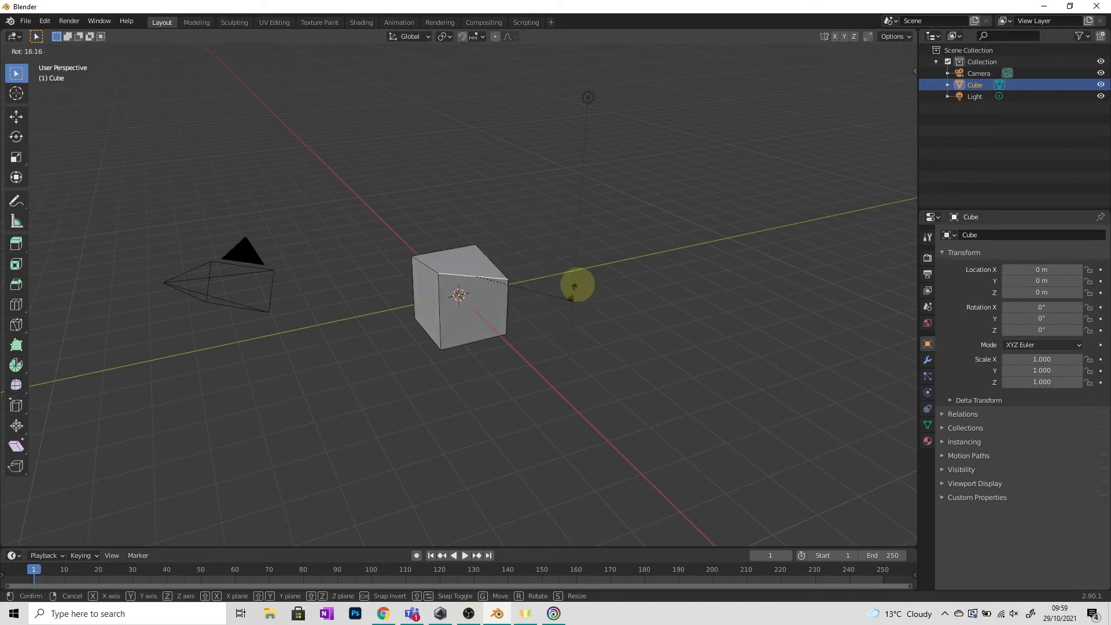
pyautogui.press('Escape')
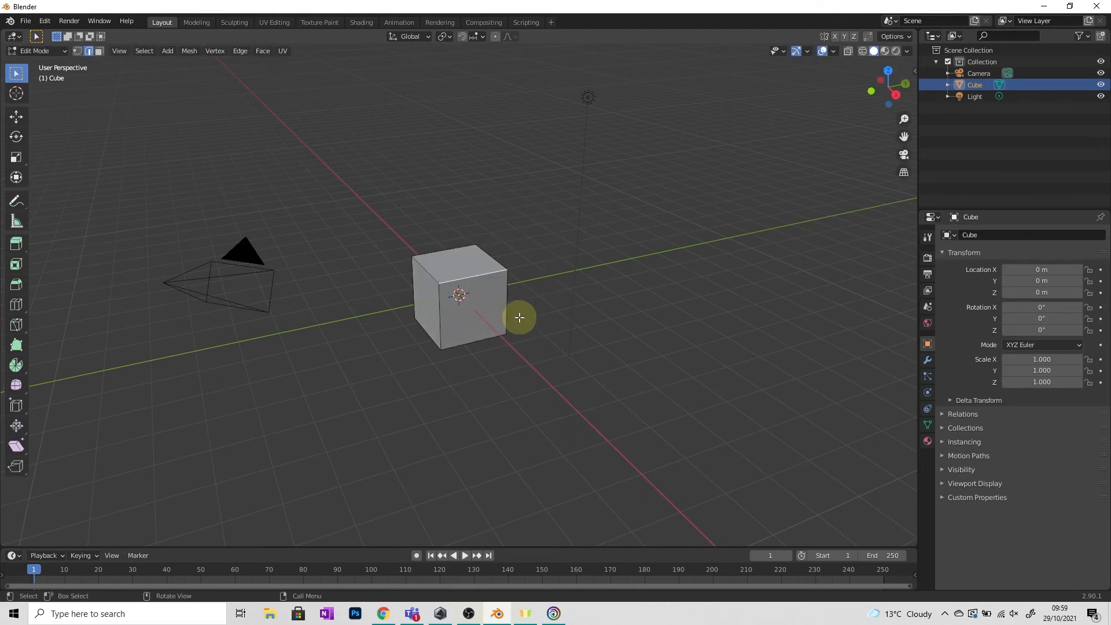
pyautogui.press('s')
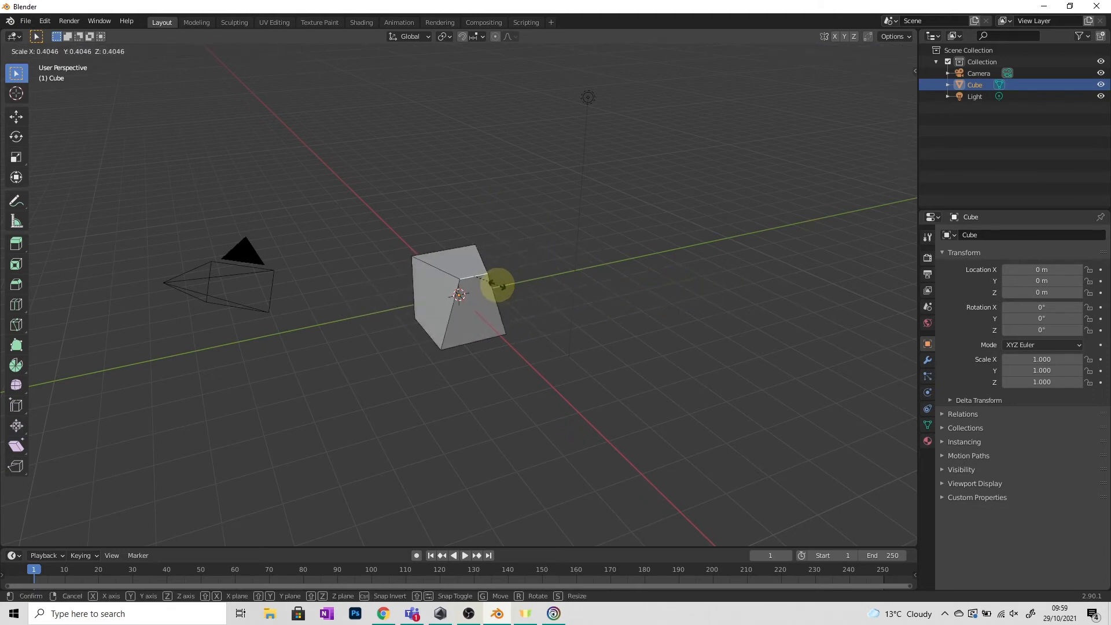
pyautogui.press('Escape')
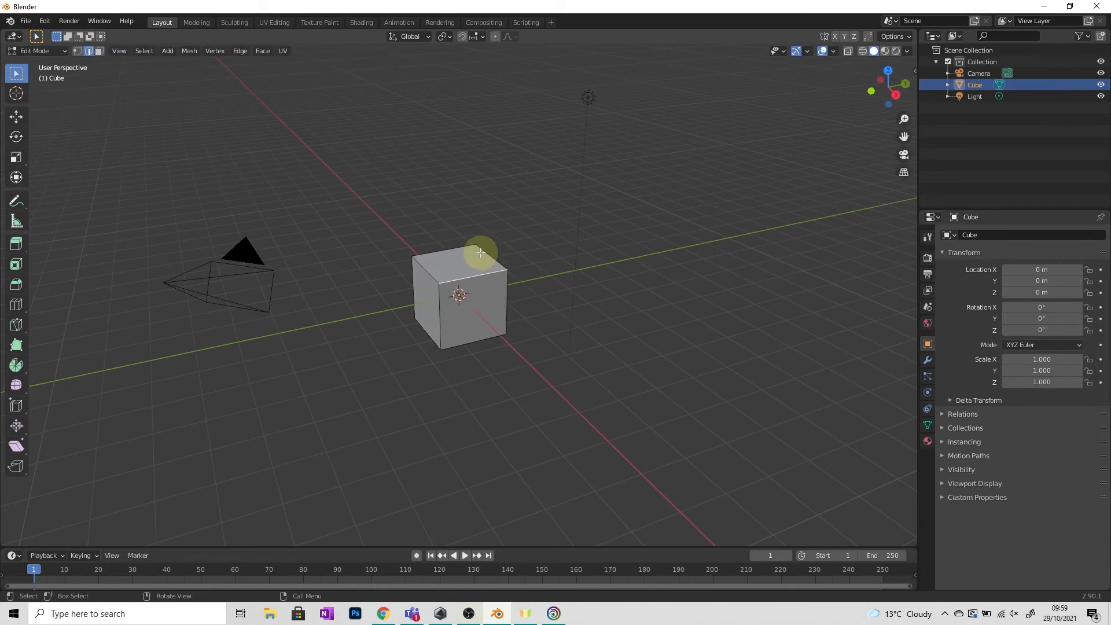
# - Use face selection to try moving, rotating and scaling the front face of the cube
pyautogui.click(98, 51)
pyautogui.click(486, 299)
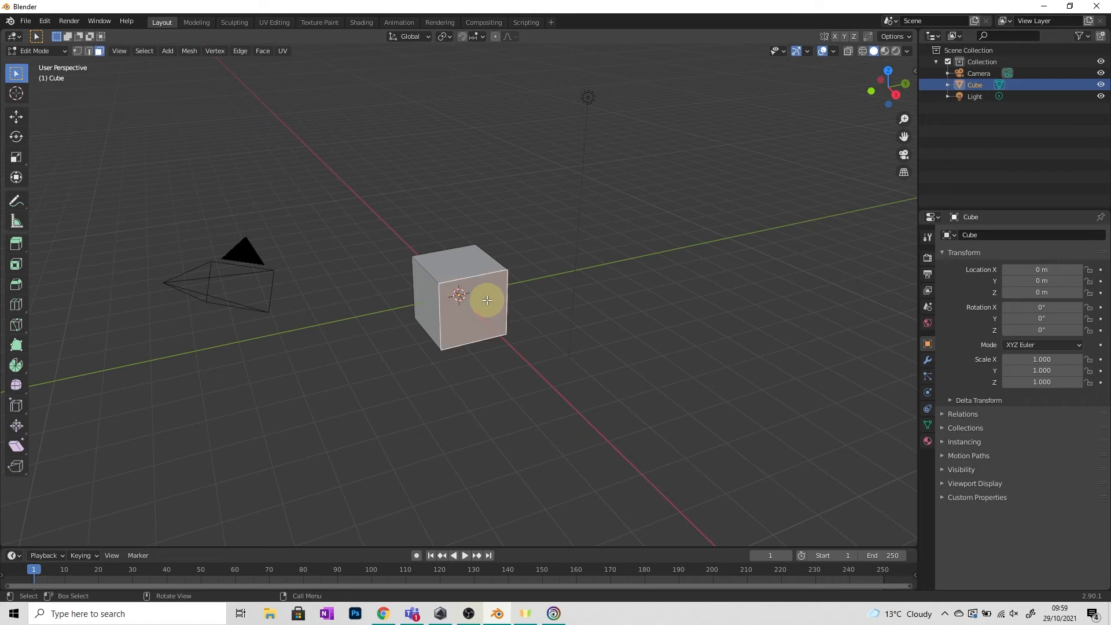
pyautogui.press('g')
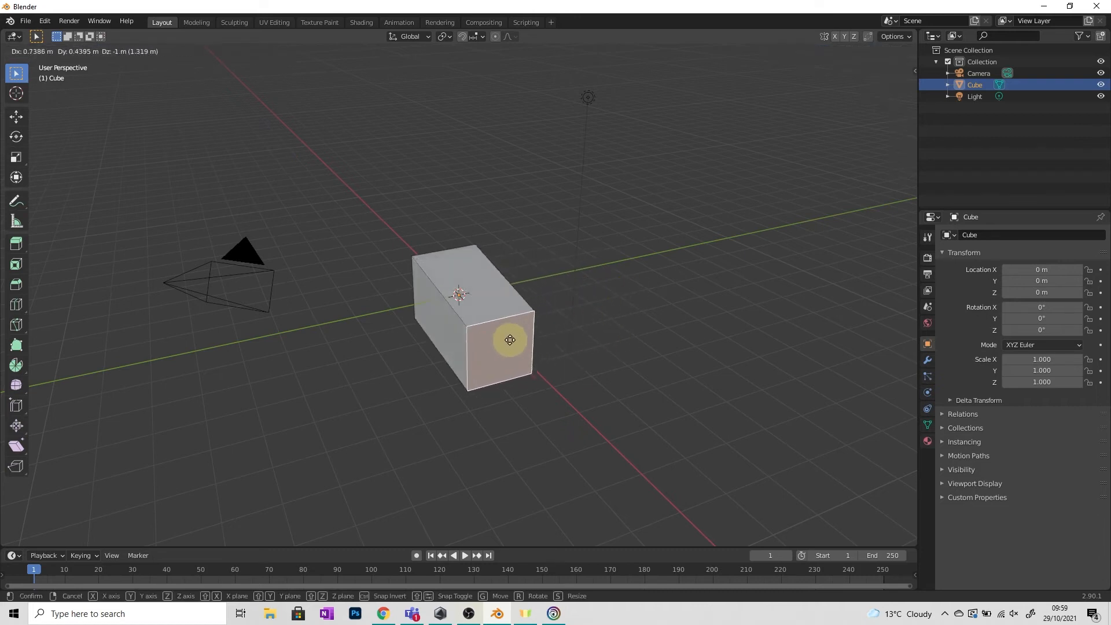
pyautogui.press('r')
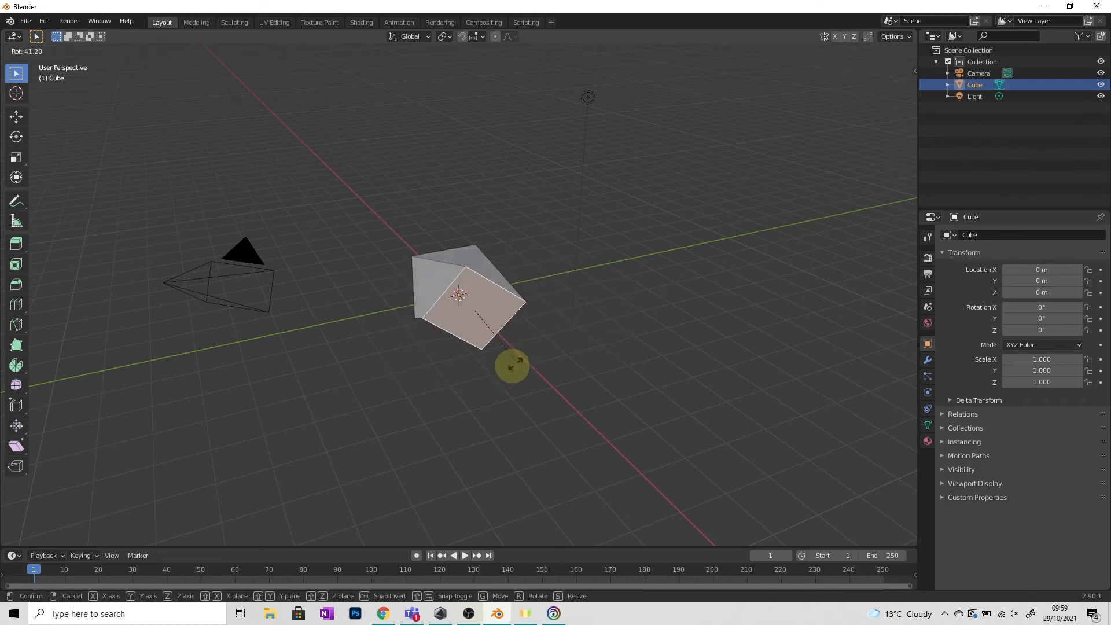
pyautogui.press('Escape')
pyautogui.press('s')
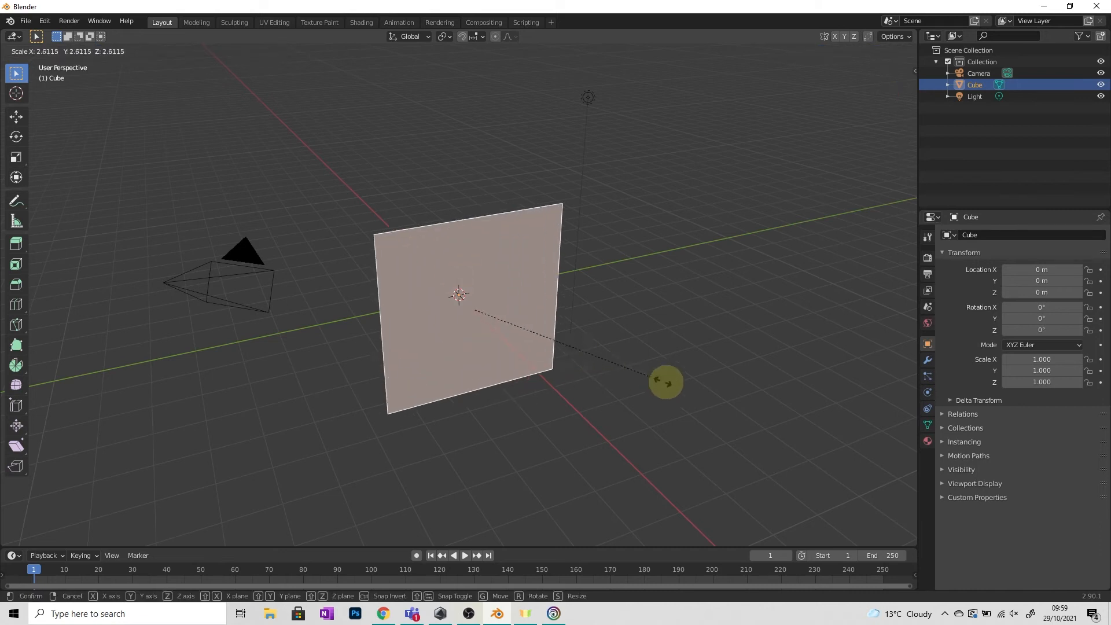
pyautogui.press('Escape')
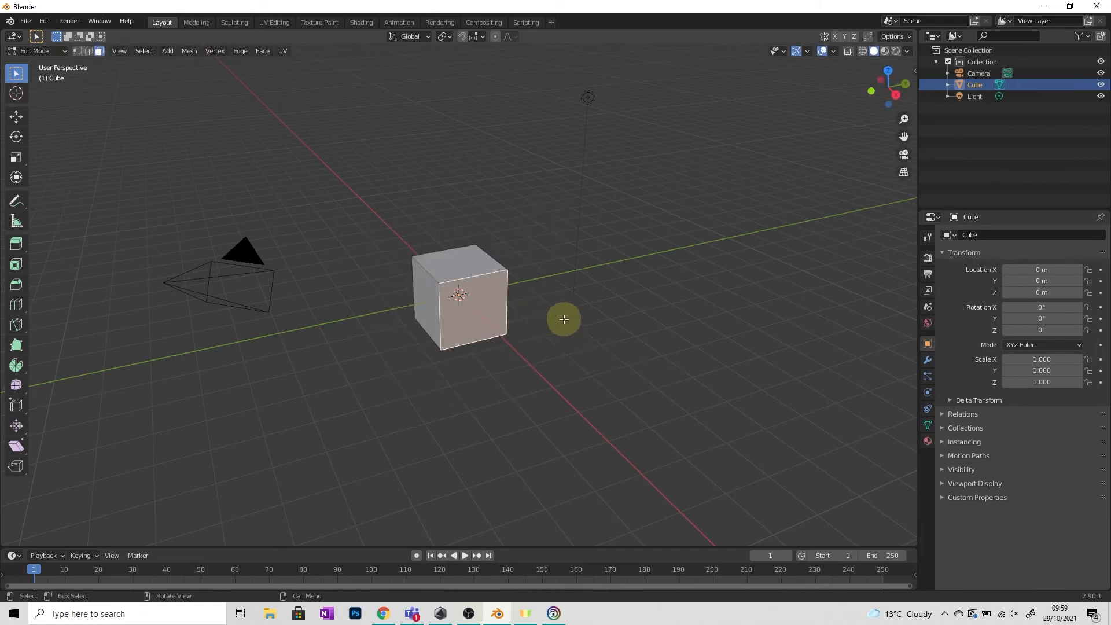
# - Add one centred vertical loop cut through the cube's top and front faces, splitting them in half
pyautogui.click(16, 307)
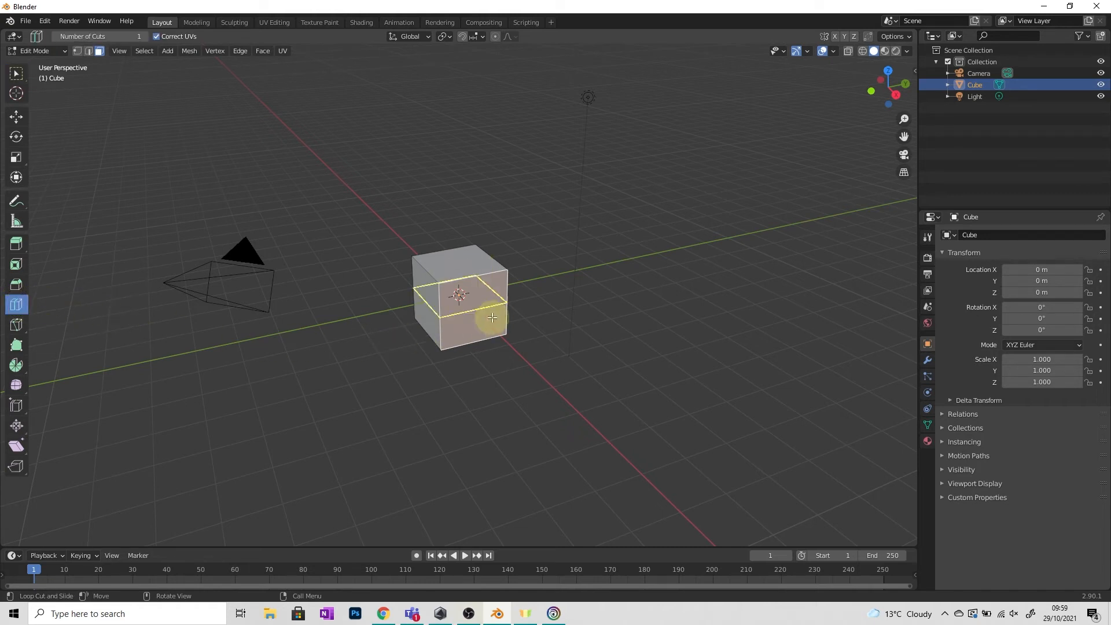
pyautogui.click(474, 280)
pyautogui.moveTo(413, 387)
pyautogui.mouseDown(button='middle')
pyautogui.moveTo(574, 374)
pyautogui.moveTo(530, 362)
pyautogui.moveTo(367, 384)
pyautogui.moveTo(422, 384)
pyautogui.mouseUp(button='middle')
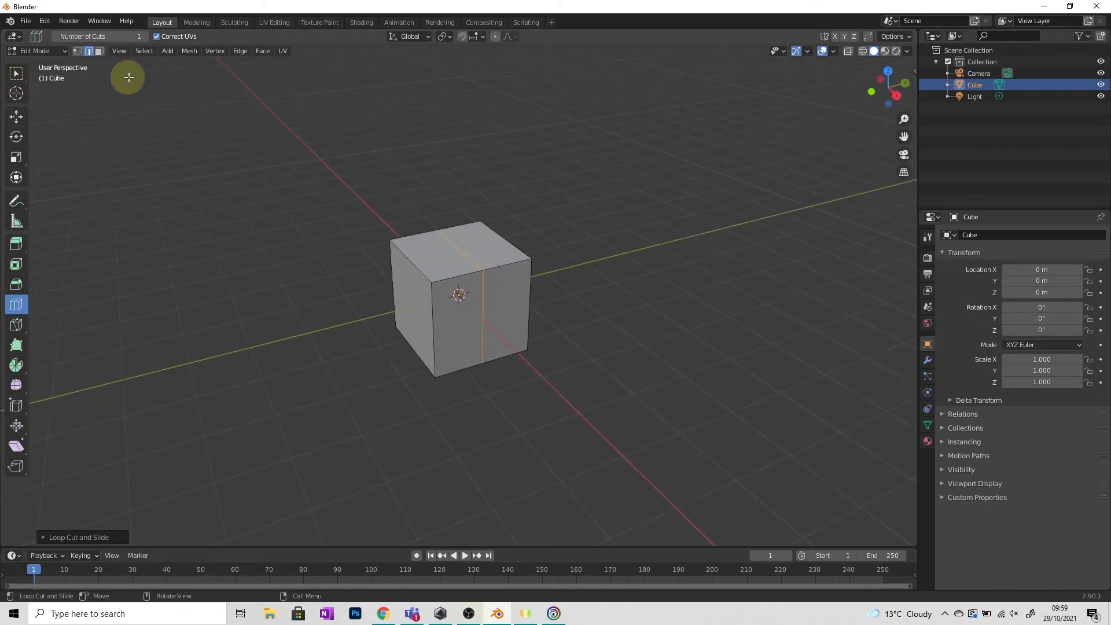
# - Use face selection to try moving one half of the split front face, leaving nothing selected
pyautogui.click(100, 52)
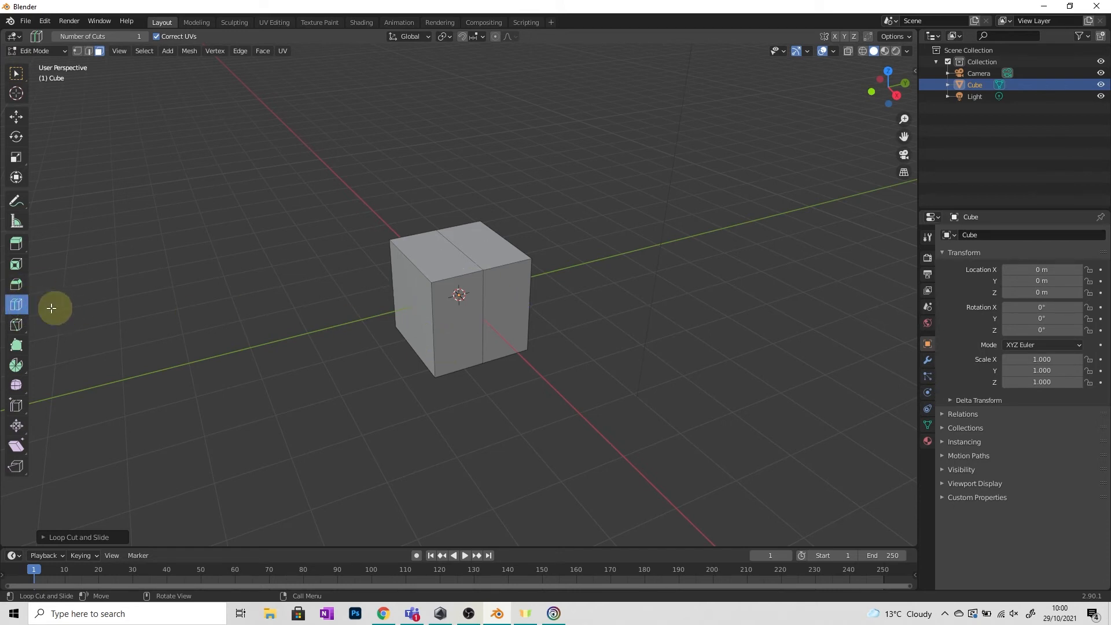
pyautogui.click(16, 75)
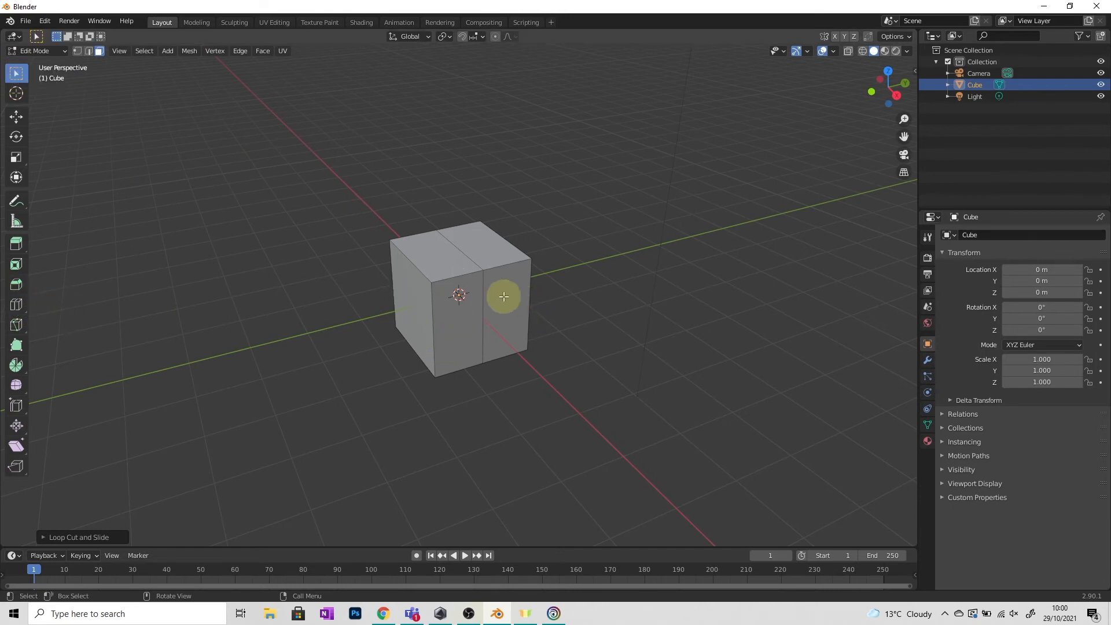
pyautogui.click(518, 324)
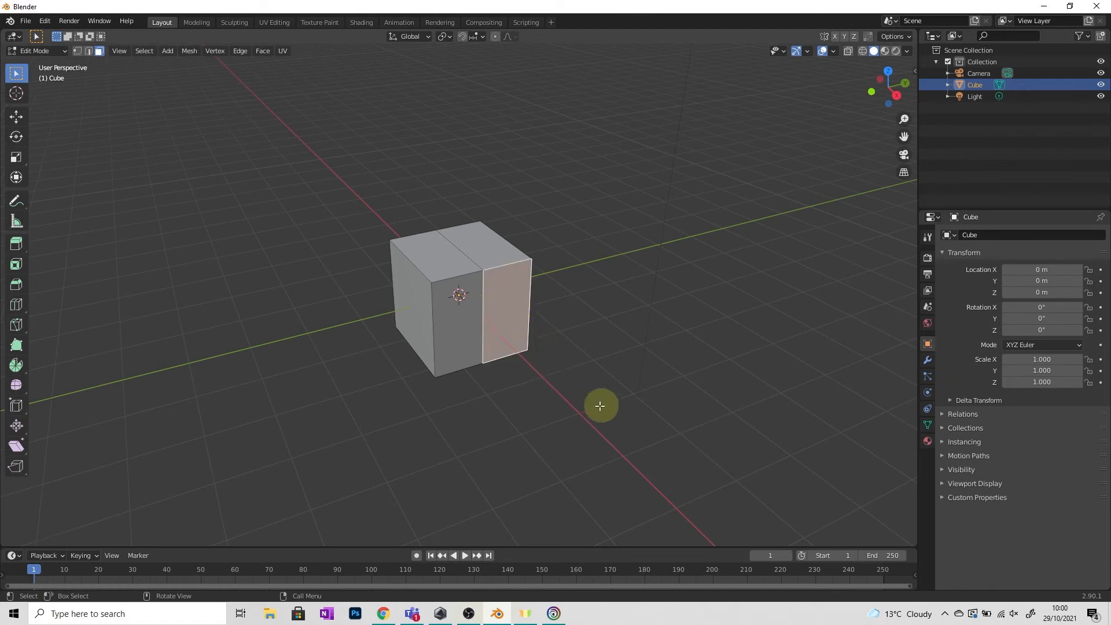
pyautogui.press('g')
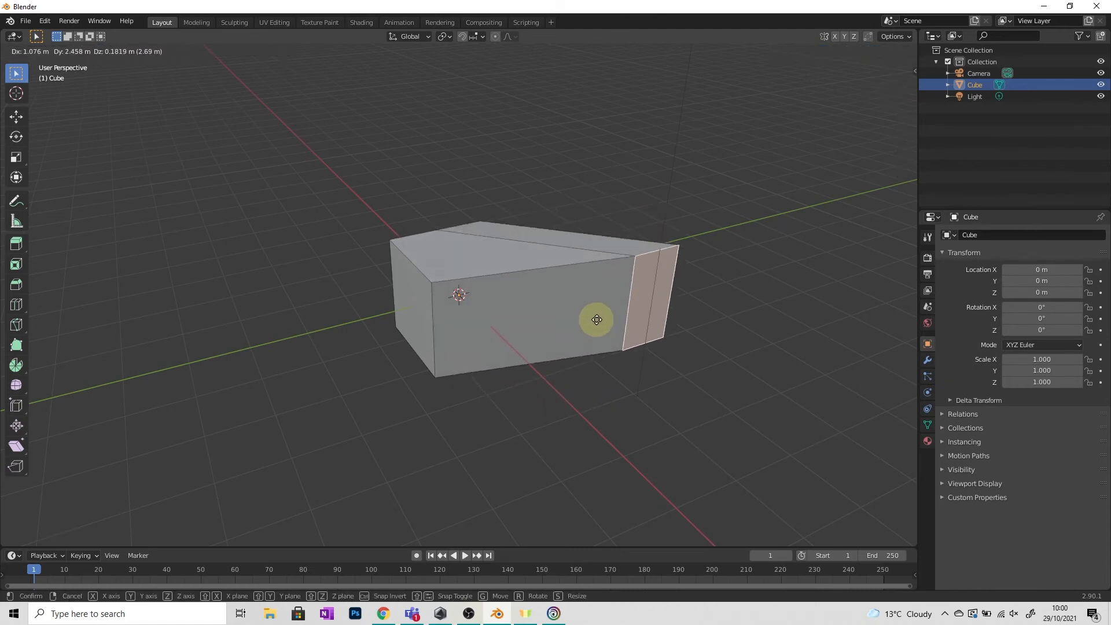
pyautogui.rightClick(536, 330)
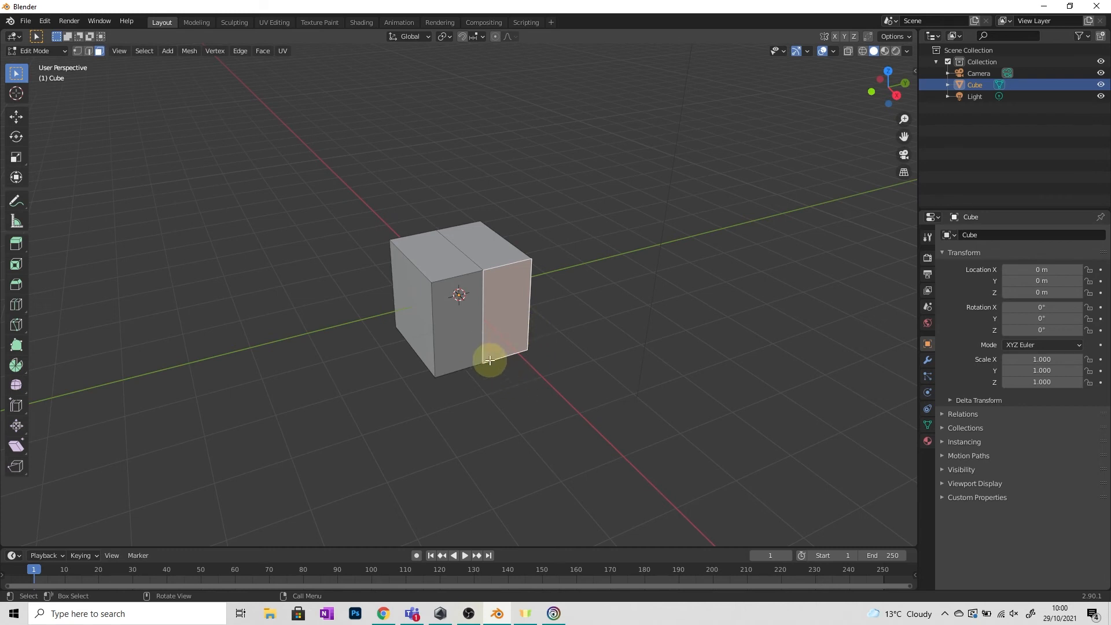
pyautogui.click(409, 427)
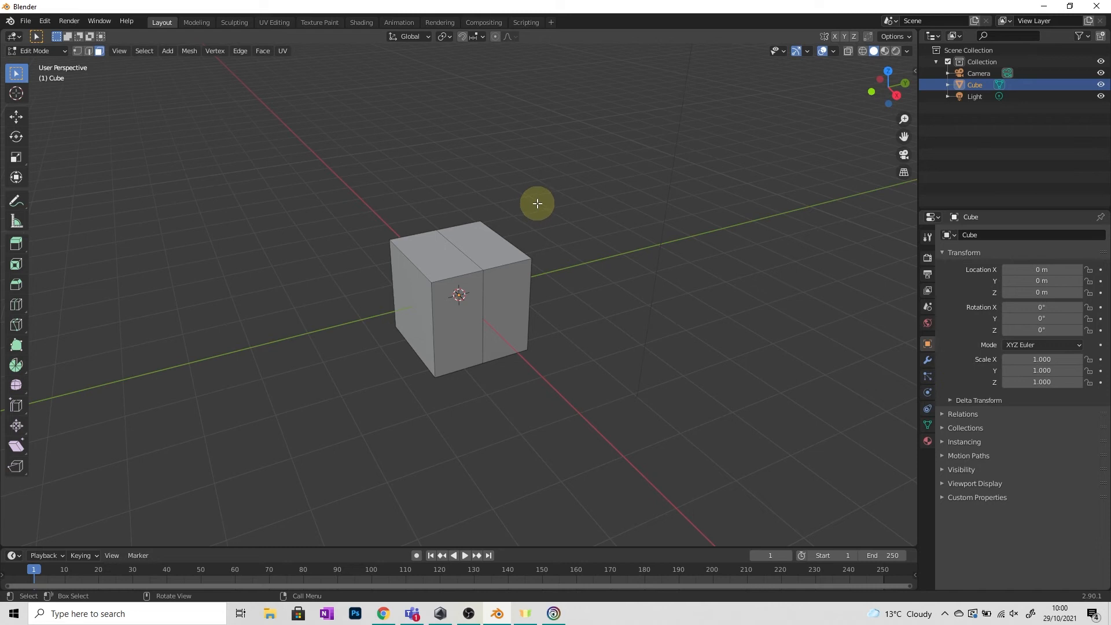
# - Return to Object Mode and deselect the cube
pyautogui.click(48, 49)
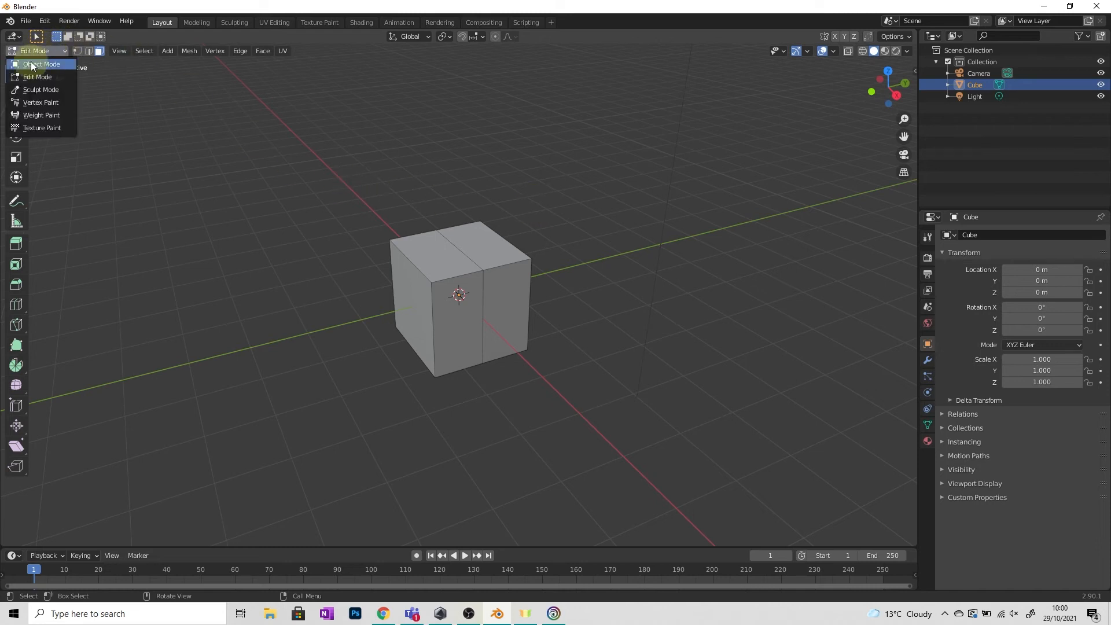
pyautogui.click(30, 62)
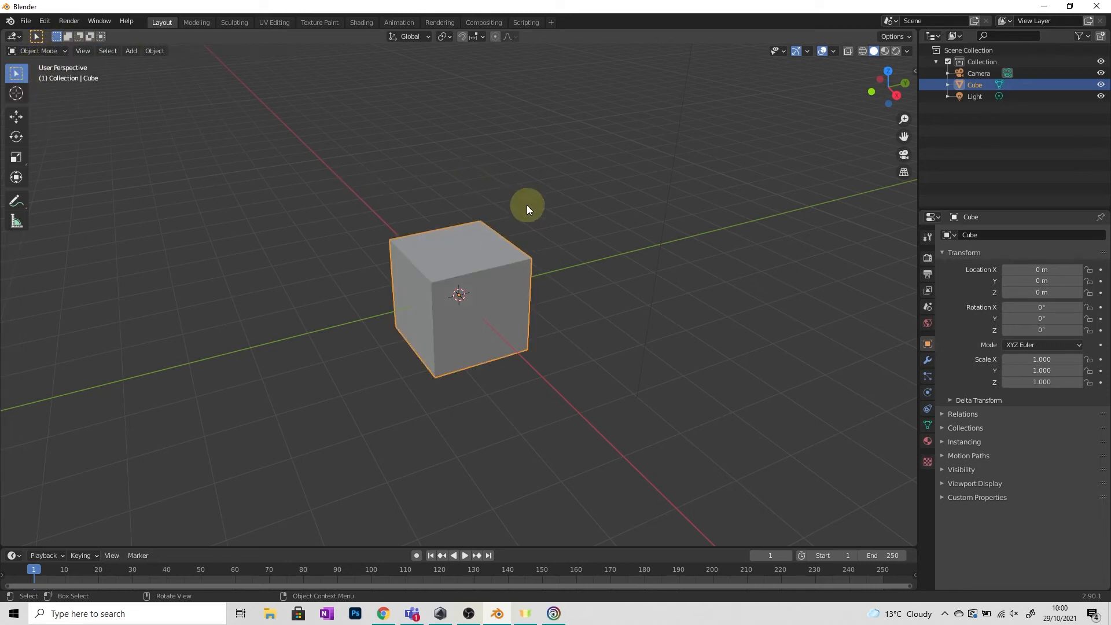
pyautogui.click(599, 178)
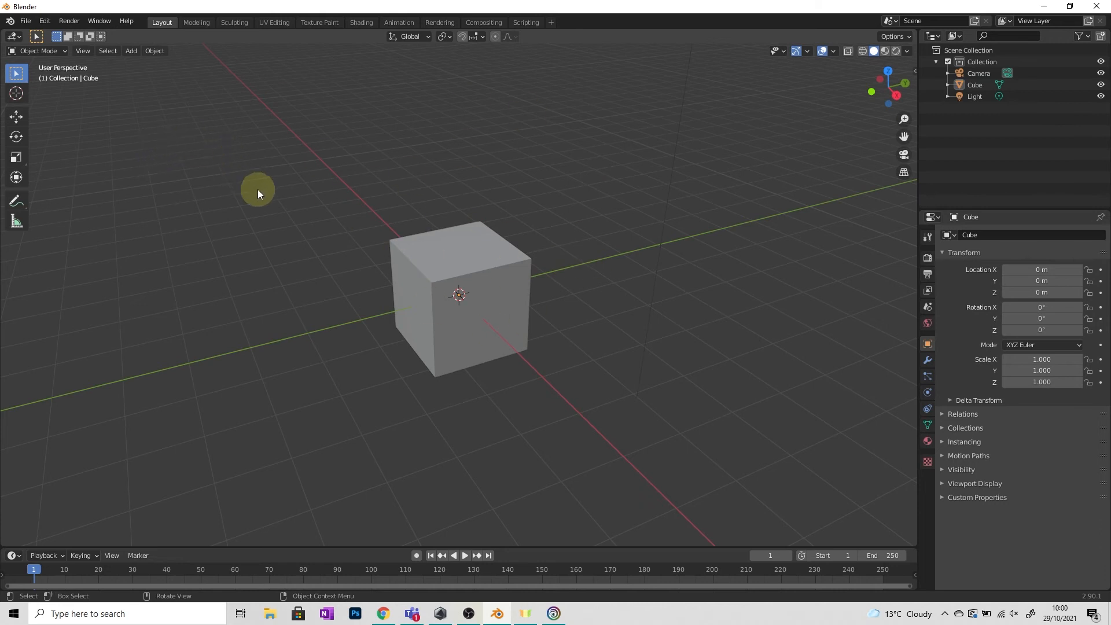
# - Add a cylinder mesh object at the world origin, inside the cube
pyautogui.click(132, 52)
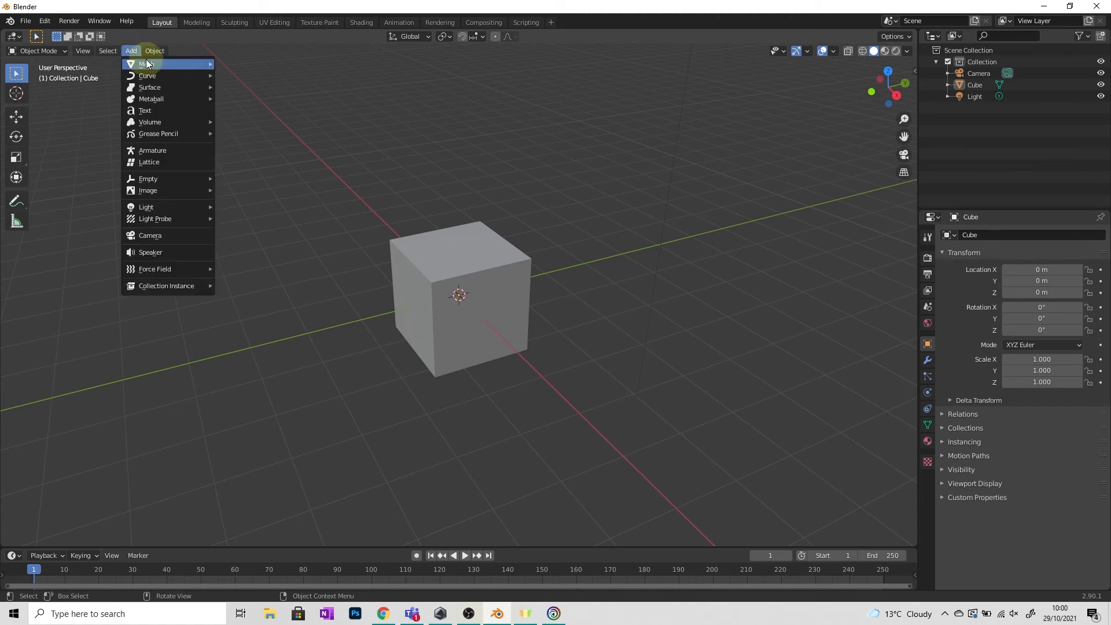
pyautogui.moveTo(148, 65)
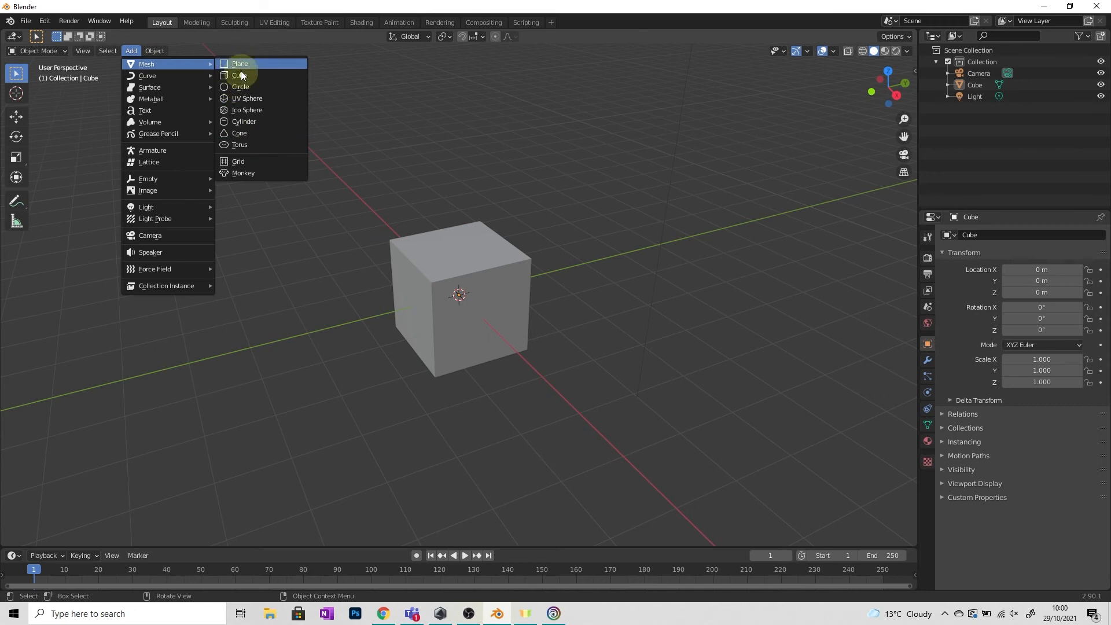
pyautogui.click(244, 121)
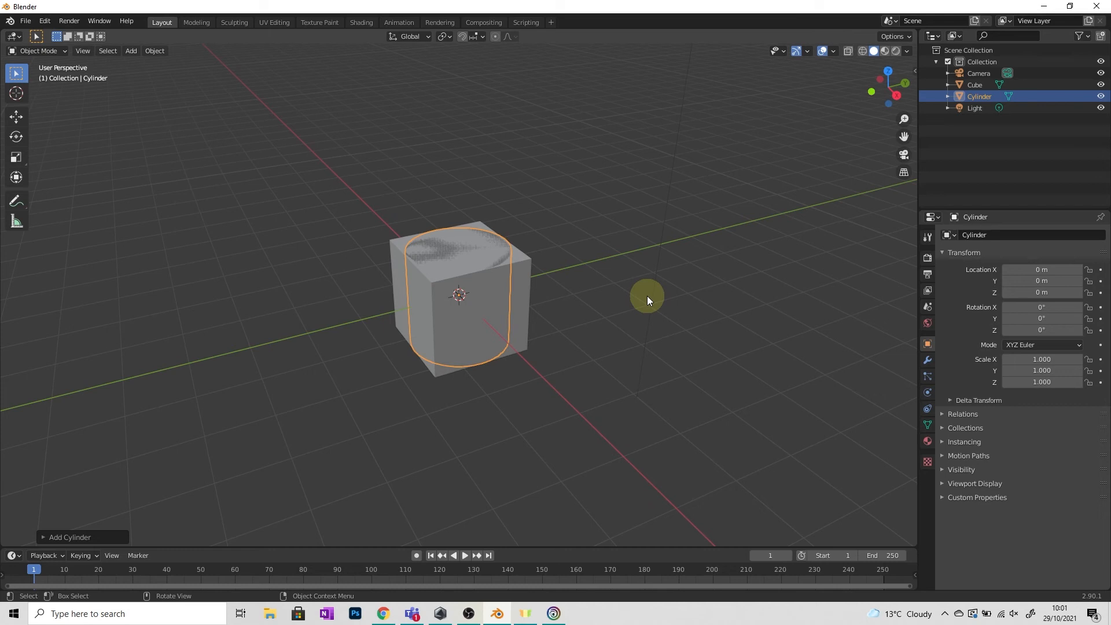
# - Try moving the cylinder along the X, Y and Z axes, and place it about 3.37 m along negative Y beside the cube
pyautogui.press('g')
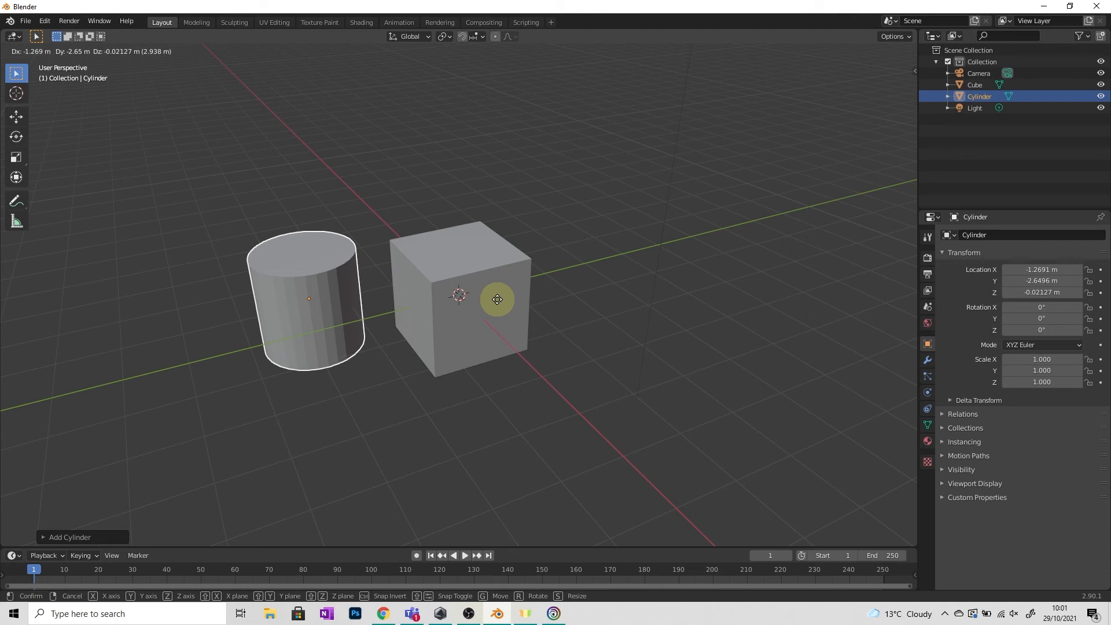
pyautogui.press('x')
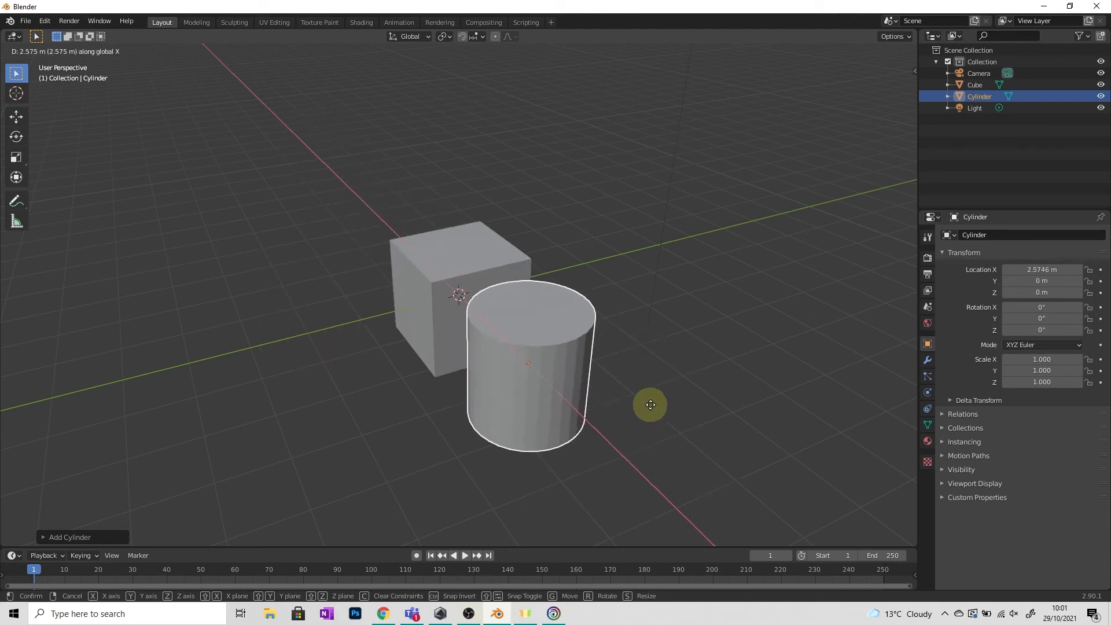
pyautogui.press('y')
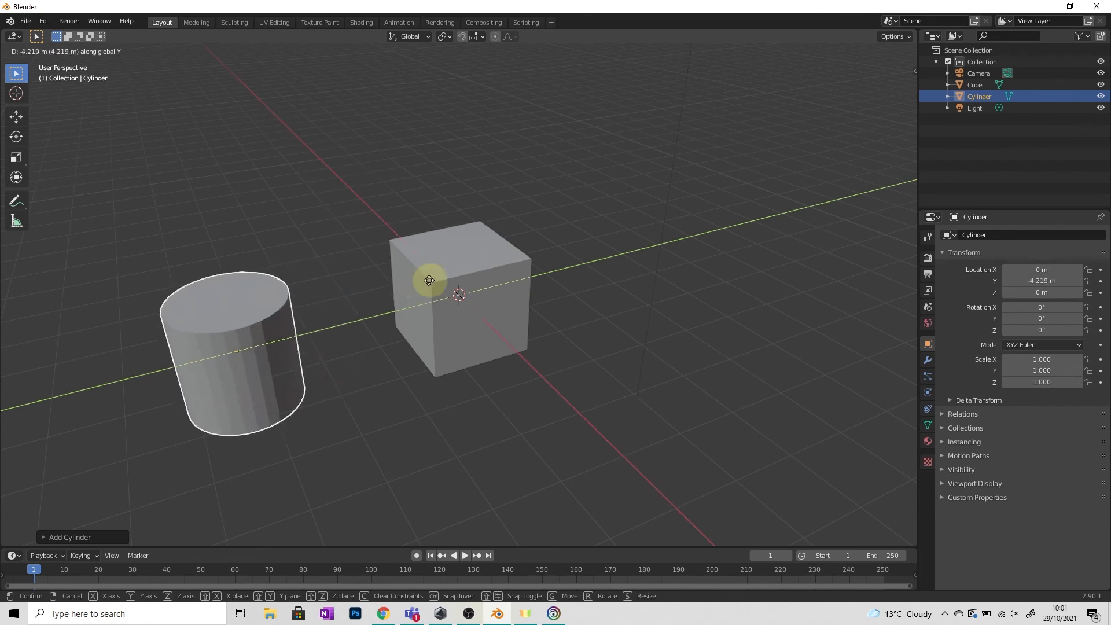
pyautogui.press('z')
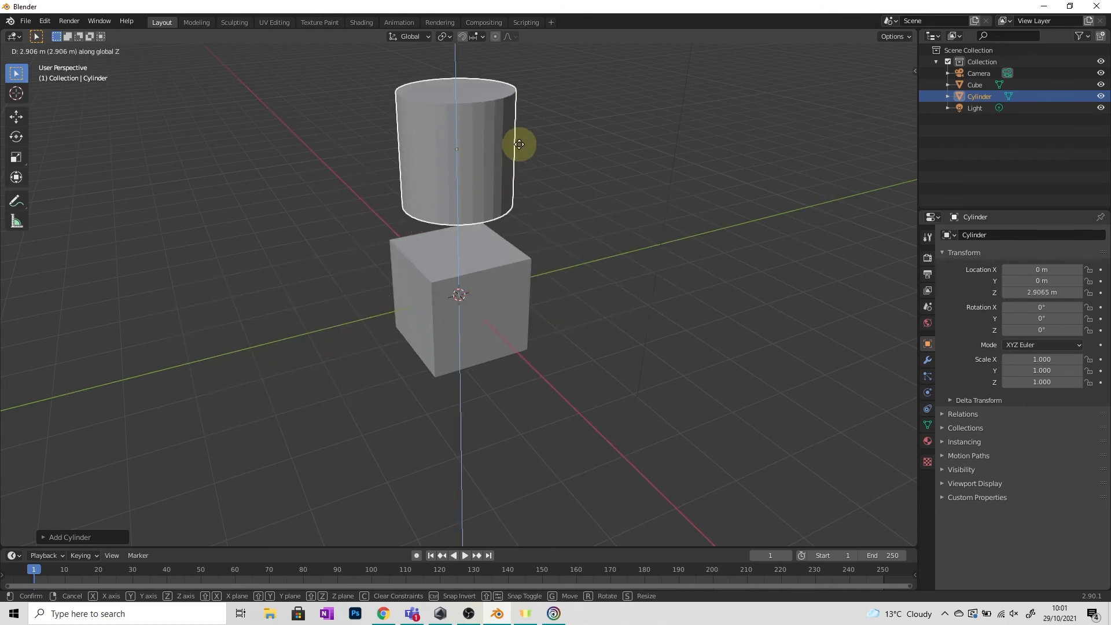
pyautogui.press('y')
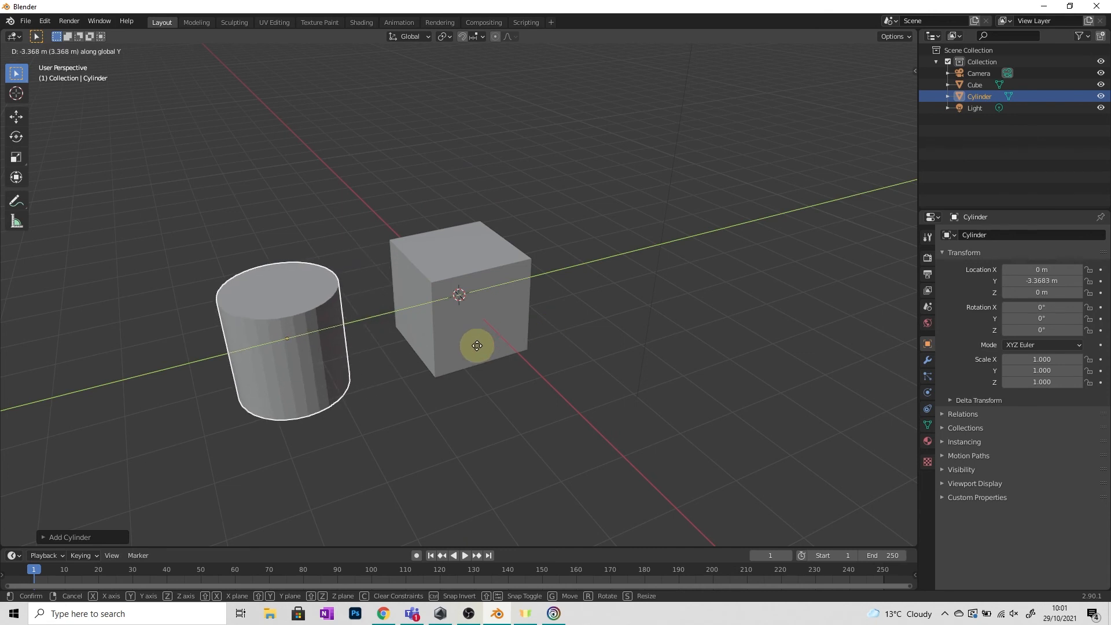
pyautogui.click(477, 346)
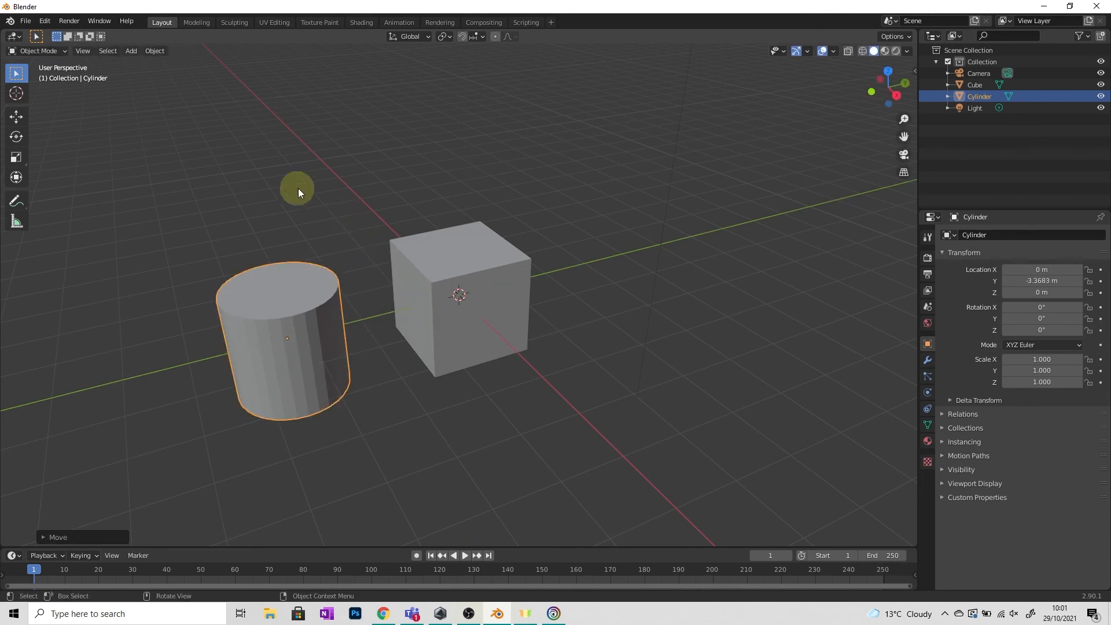
# - Enter Edit Mode for the cylinder and return to Object Mode
pyautogui.click(57, 49)
pyautogui.click(50, 75)
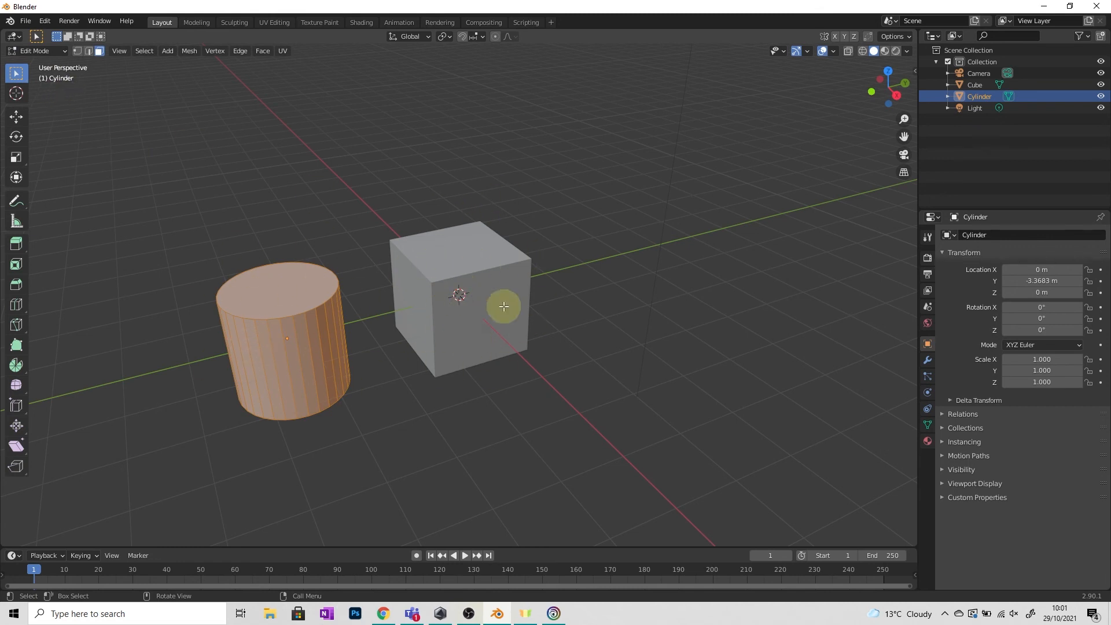
pyautogui.click(52, 50)
pyautogui.click(43, 61)
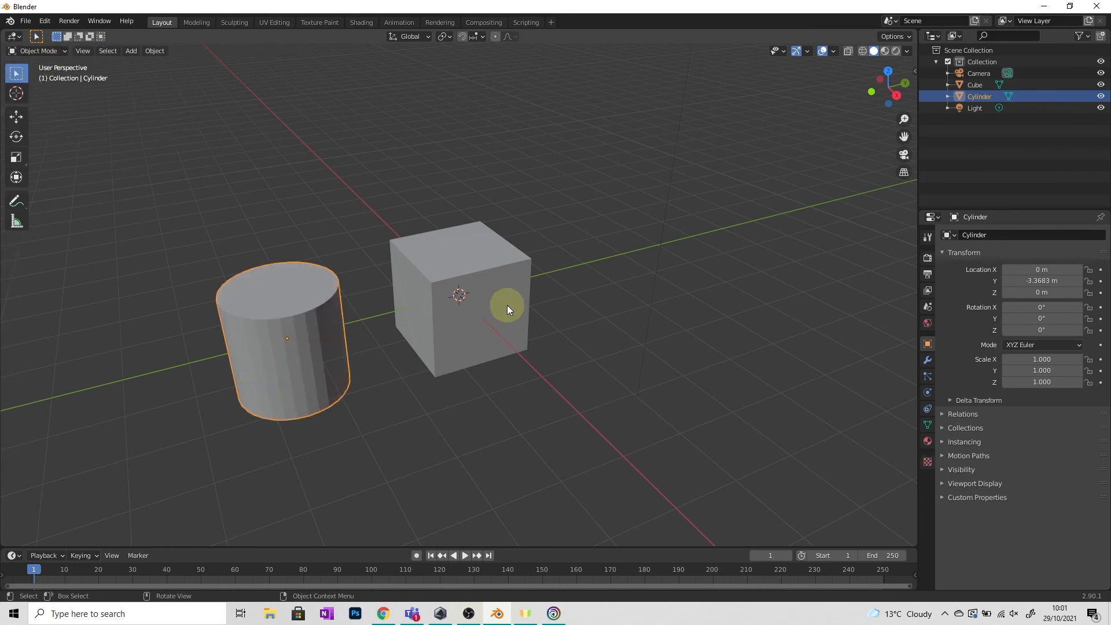
# - Select the cube, enter Edit Mode for it and return to Object Mode
pyautogui.click(425, 267)
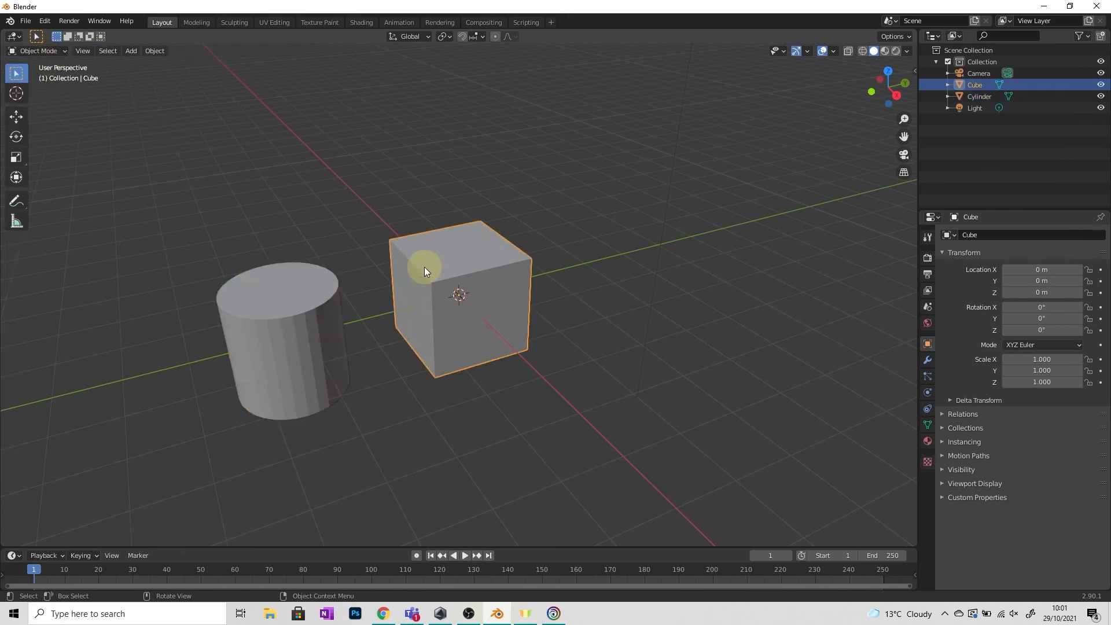
pyautogui.click(39, 50)
pyautogui.click(36, 74)
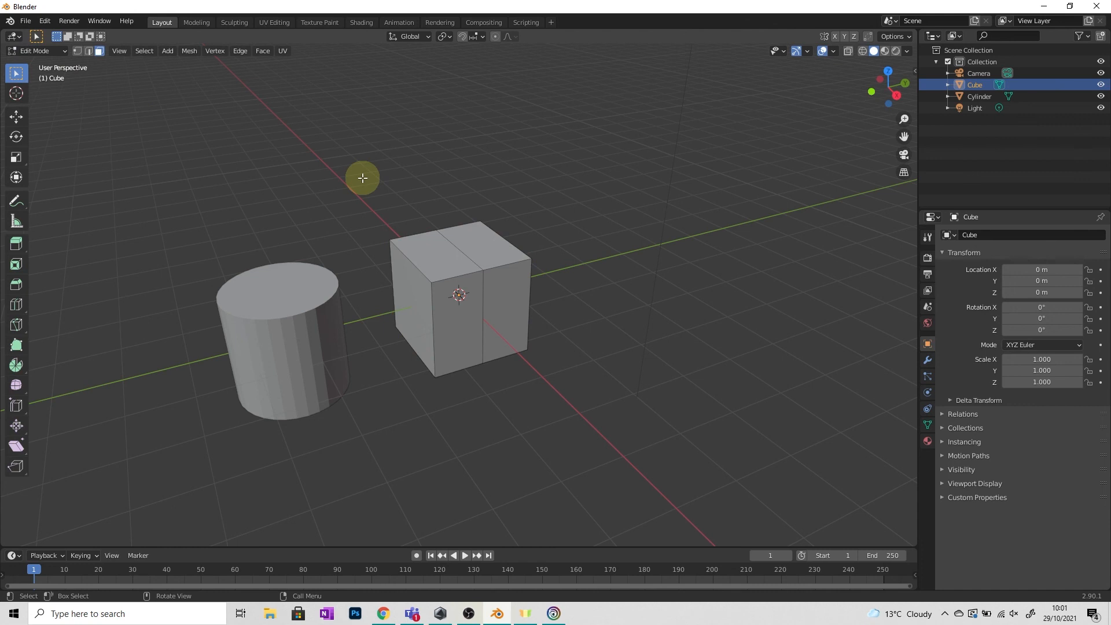
pyautogui.click(40, 51)
pyautogui.click(36, 62)
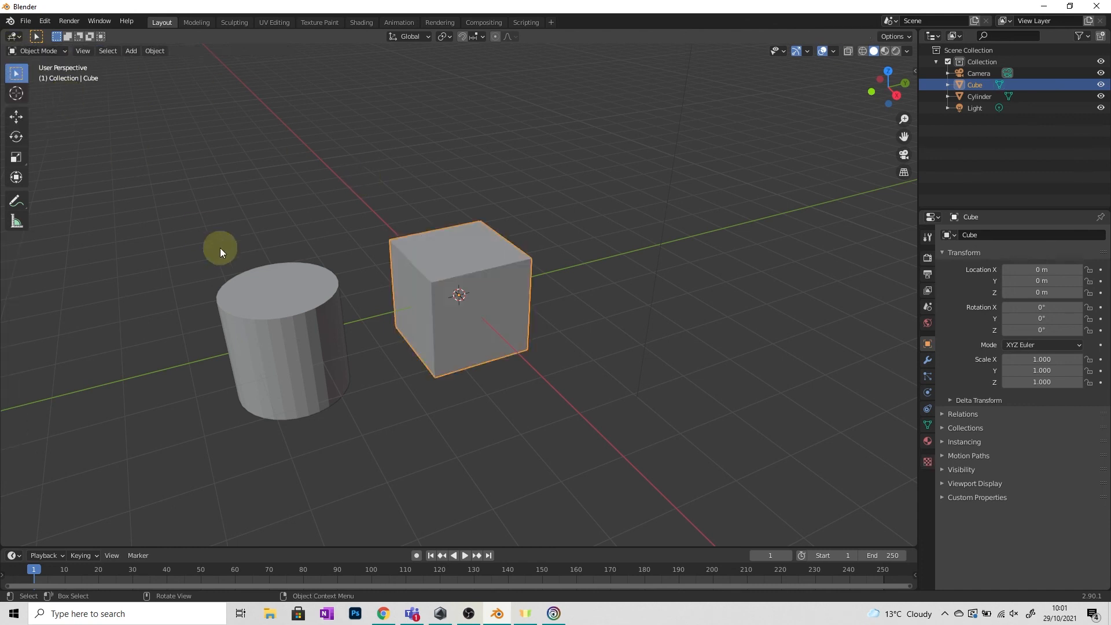
# - Select the cylinder and enter Edit Mode for it
pyautogui.click(301, 307)
pyautogui.click(39, 51)
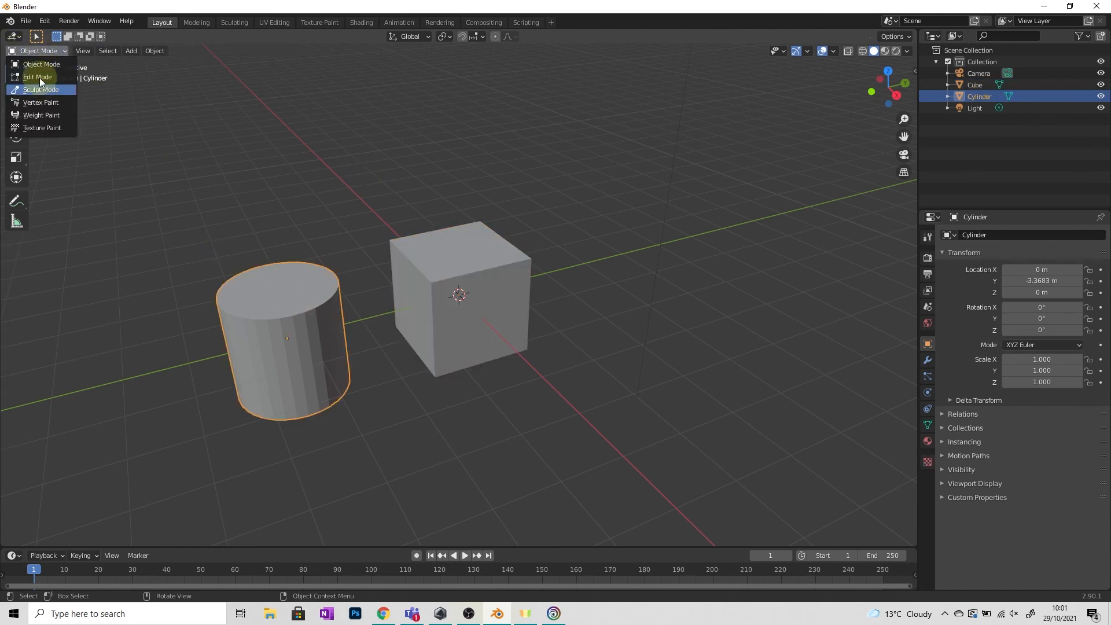
pyautogui.click(38, 75)
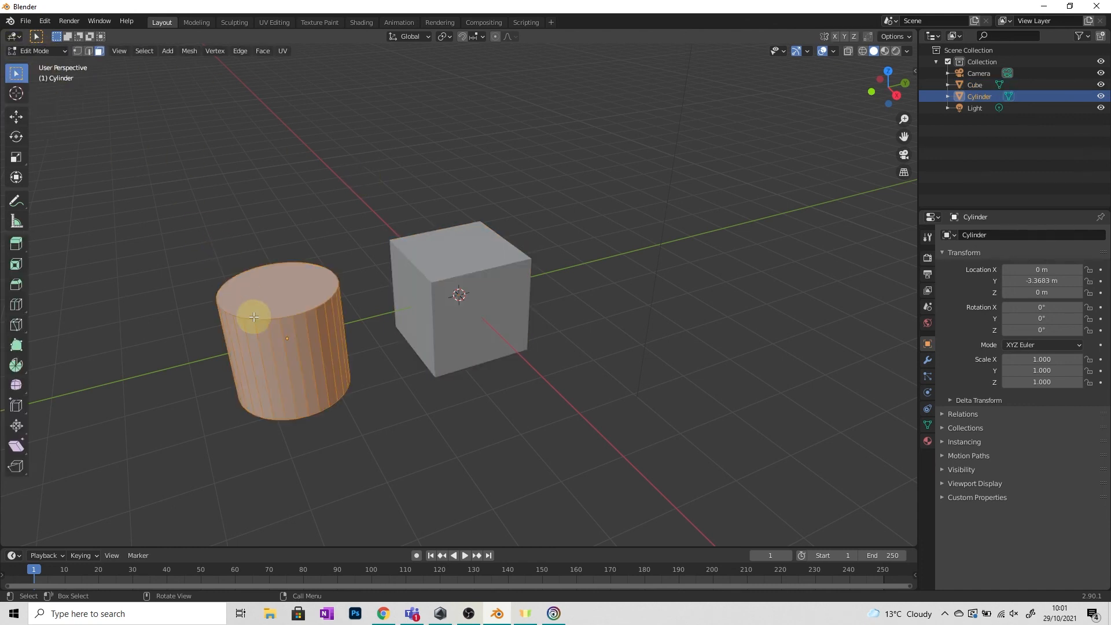
# - Try a single horizontal loop cut around the cylinder's side and undo it
pyautogui.click(16, 305)
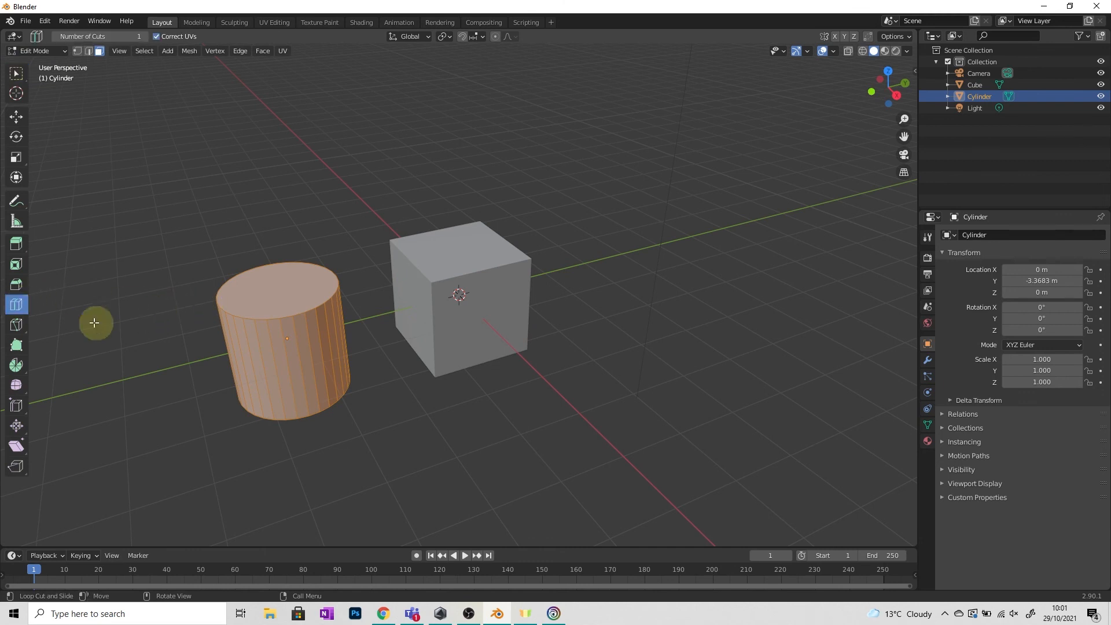
pyautogui.click(307, 366)
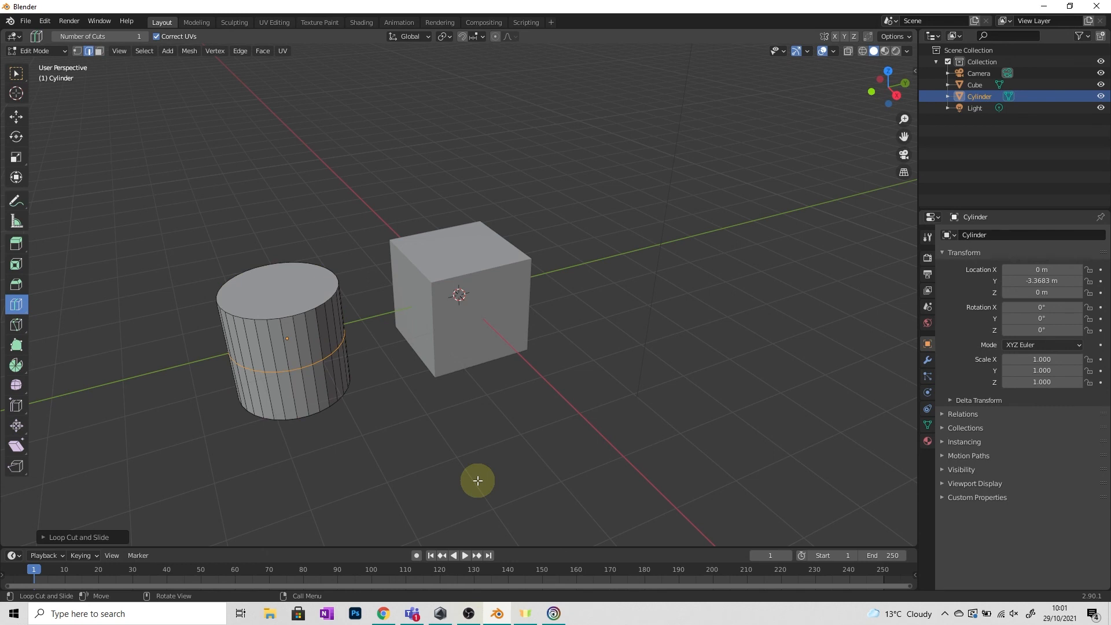
pyautogui.press('3')
pyautogui.press('a')
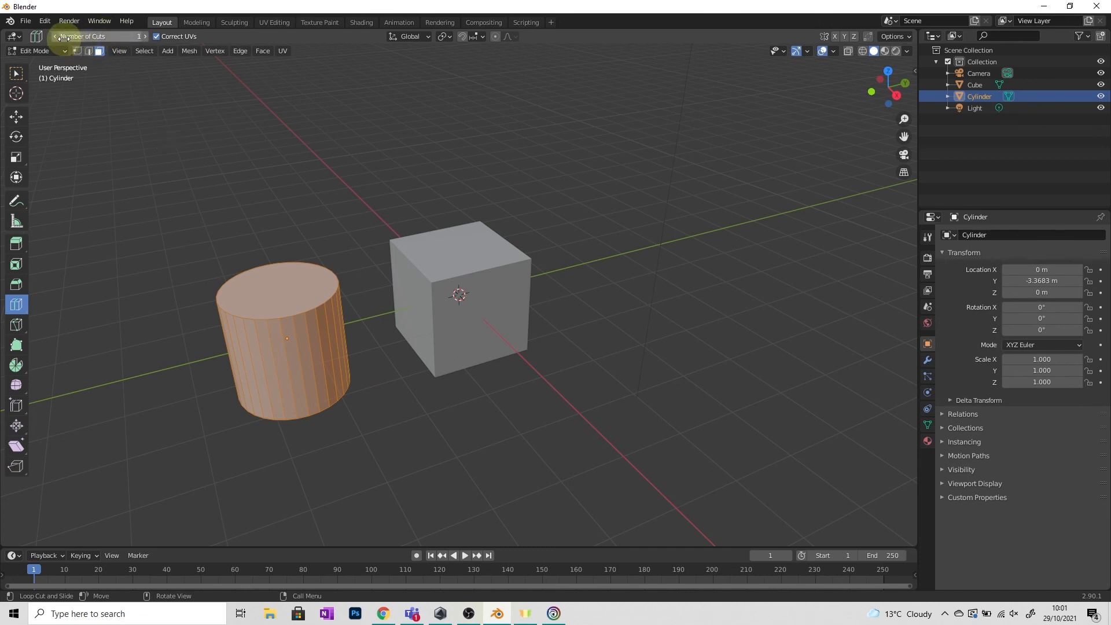
# - Set the loop cut count to 10 and cut evenly spaced horizontal loops around the cylinder's side
pyautogui.click(134, 38)
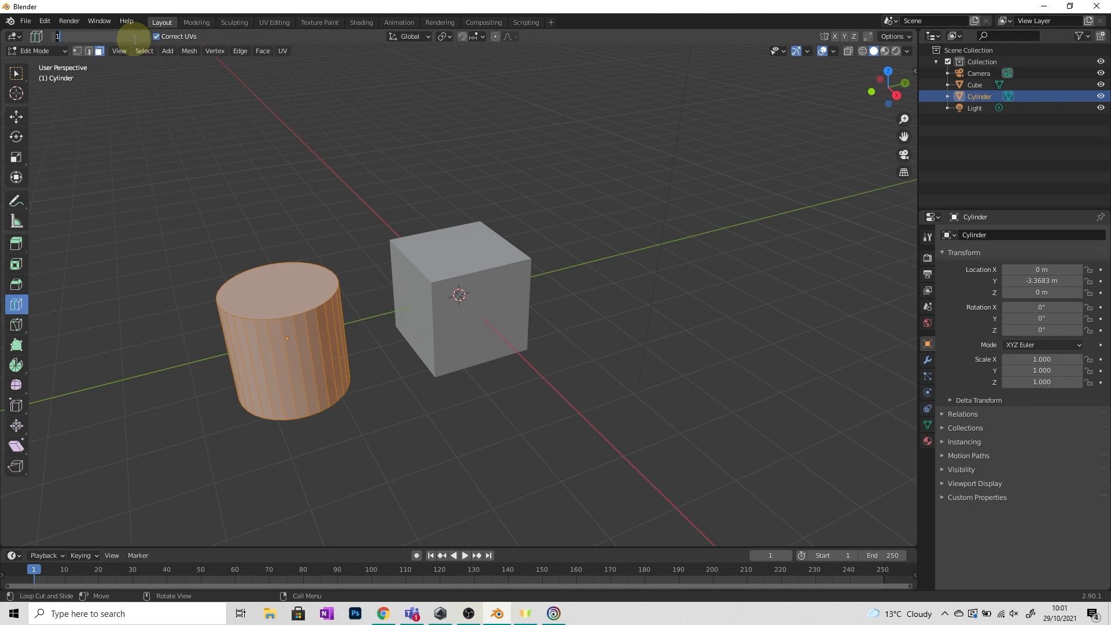
pyautogui.write('0')
pyautogui.press('Return')
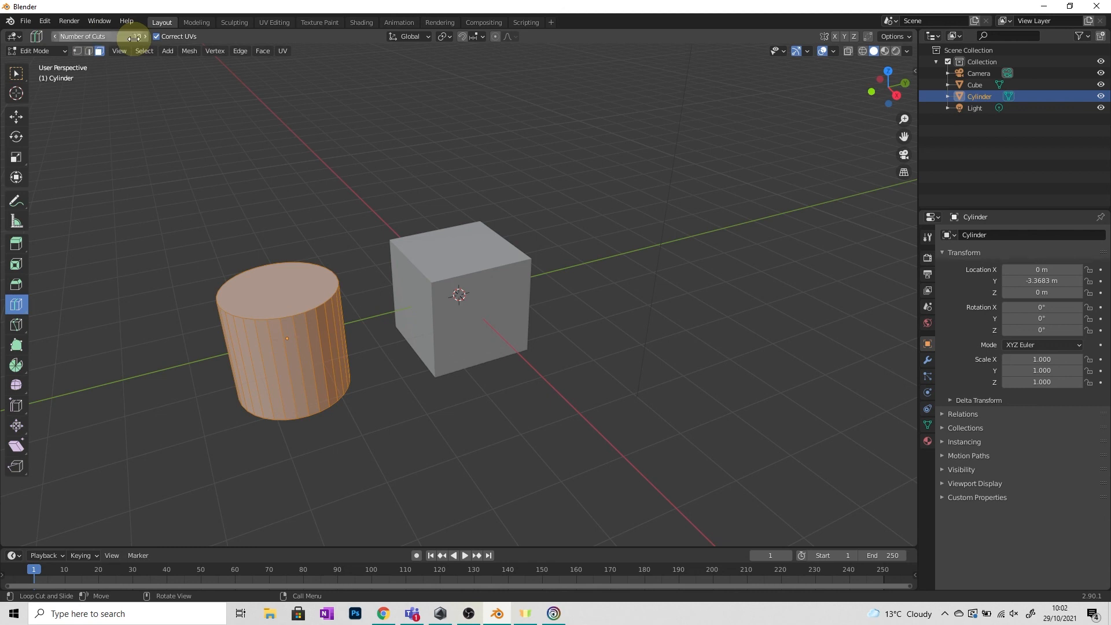
pyautogui.click(313, 347)
pyautogui.moveTo(392, 384)
pyautogui.mouseDown(button='middle')
pyautogui.moveTo(396, 372)
pyautogui.moveTo(388, 384)
pyautogui.mouseUp(button='middle')
# - Try scaling and rotating the new edge loops on the cylinder, leaving them as cut
pyautogui.press('s')
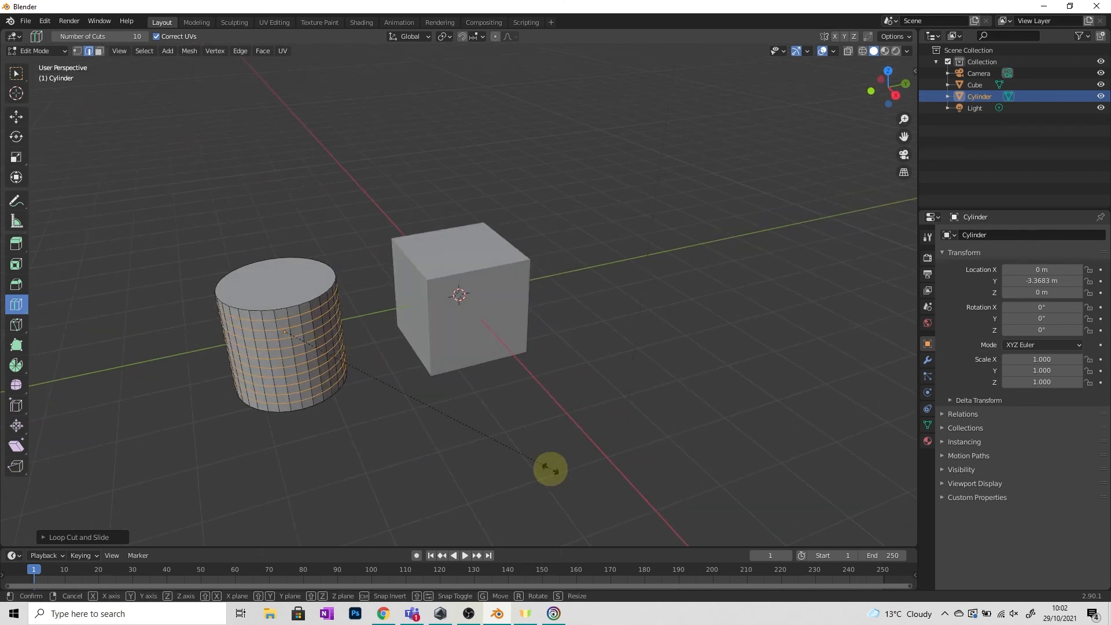
pyautogui.press('r')
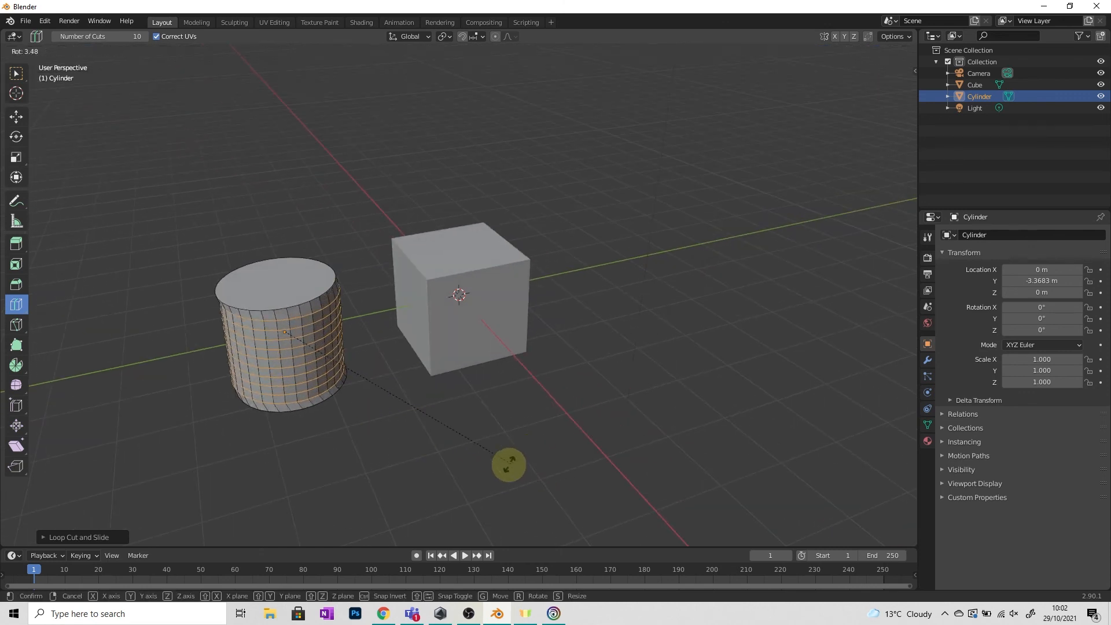
pyautogui.press('Escape')
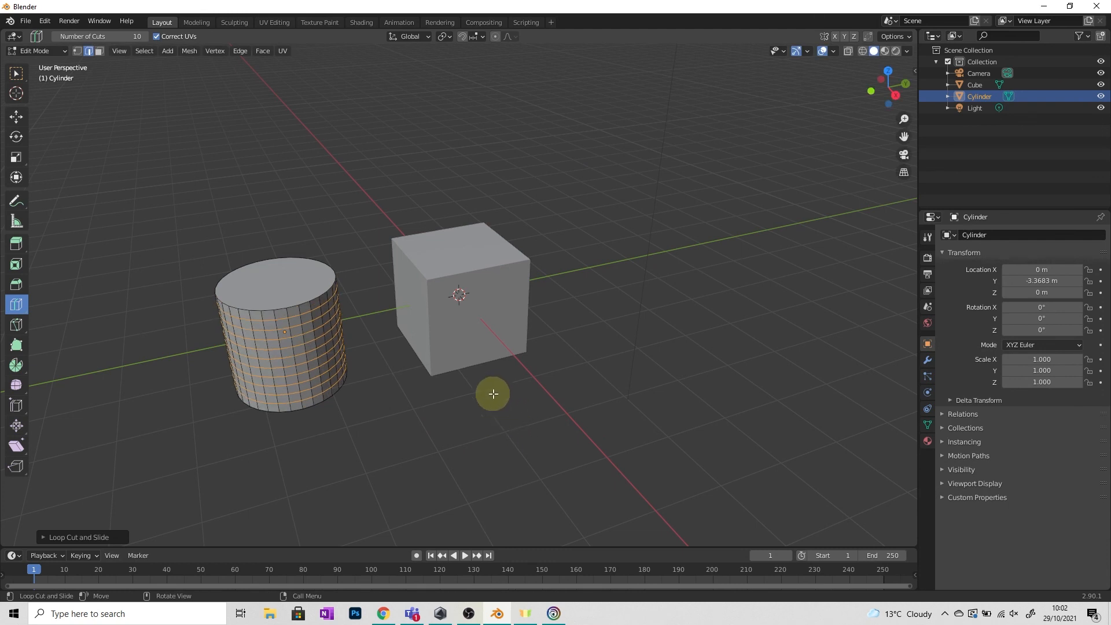